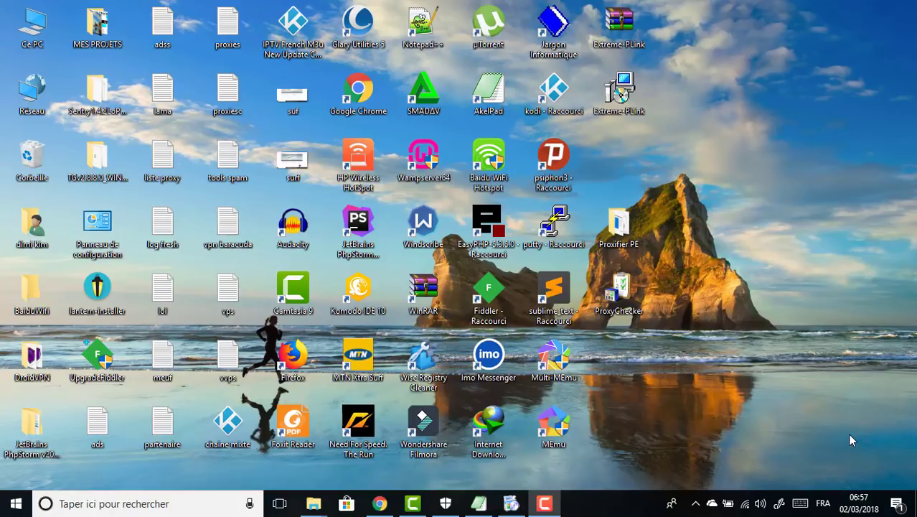
left_click(380, 503)
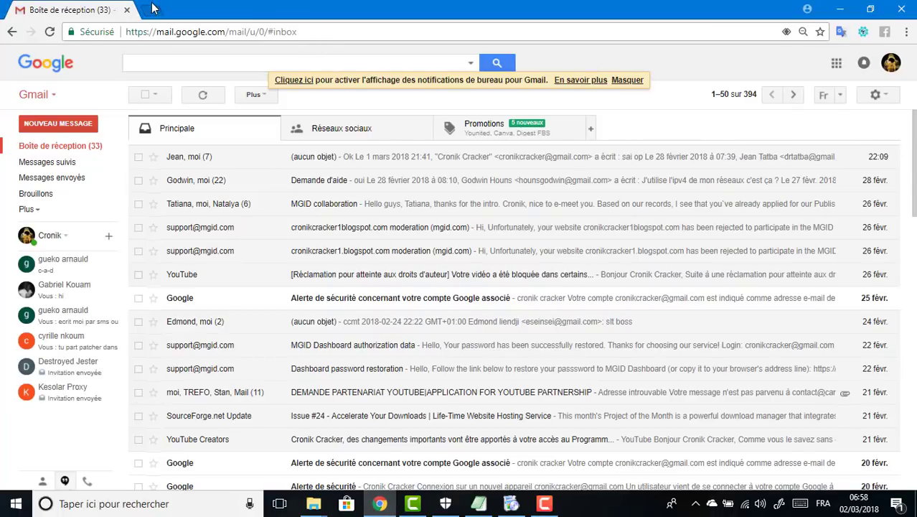
left_click(150, 9)
type("ww")
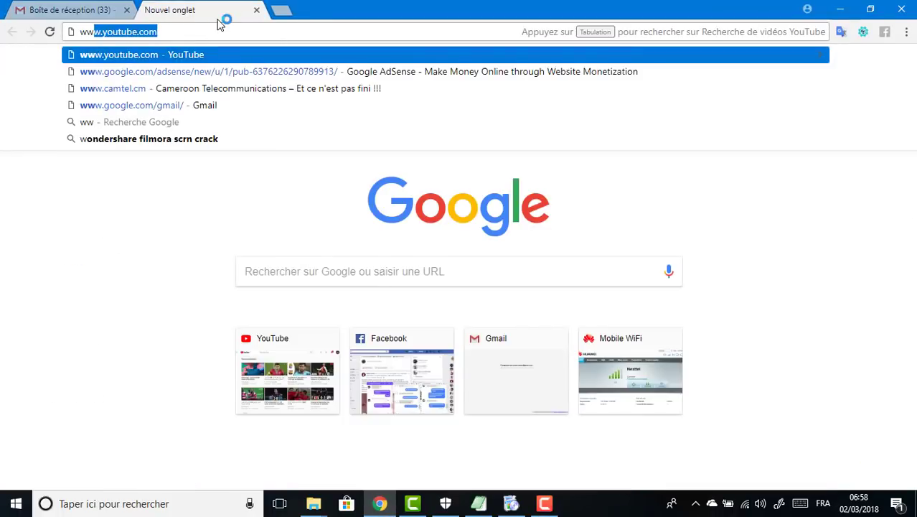
type("w.speed")
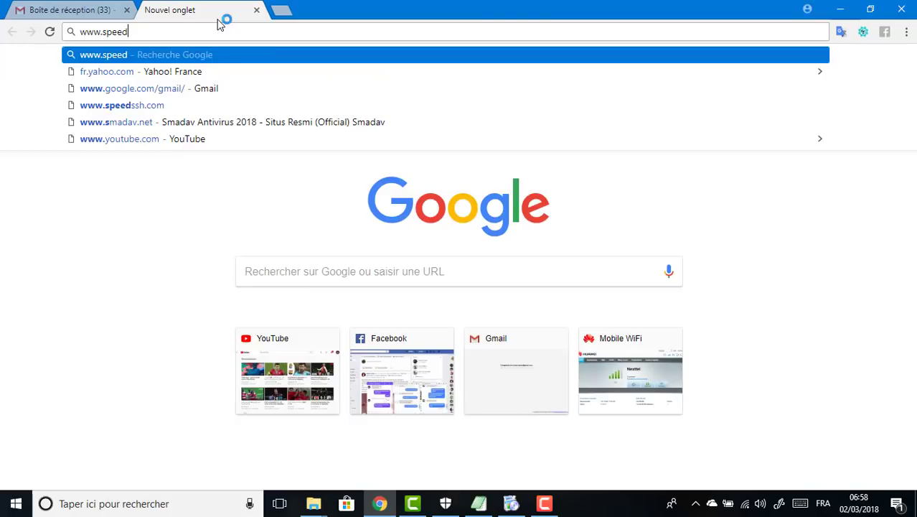
type("ssh.com")
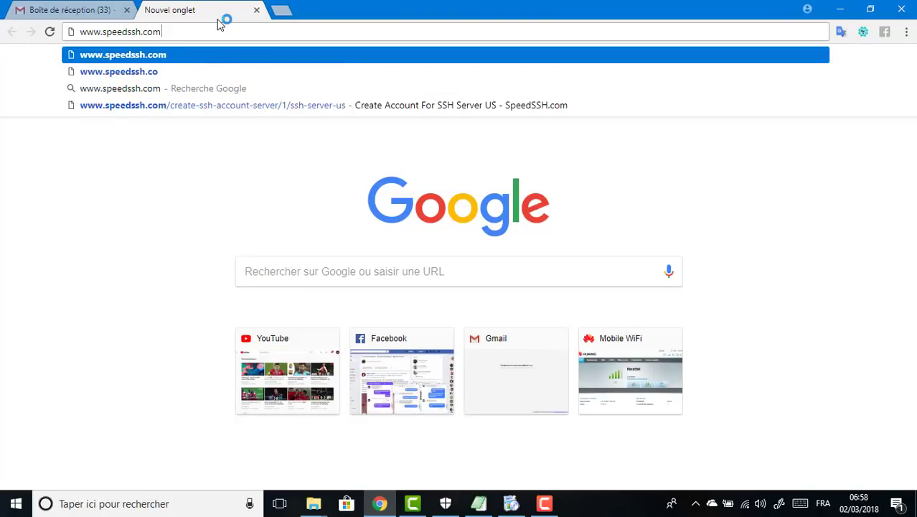
key("Return")
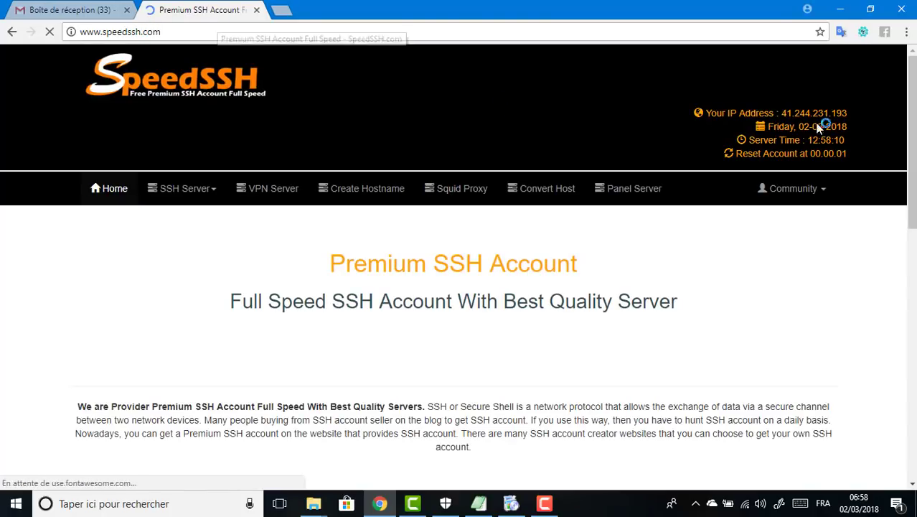
Step: Pick the America servers and start an account on SSH Server CA
scroll(714, 123, "down", 5)
left_click(794, 286)
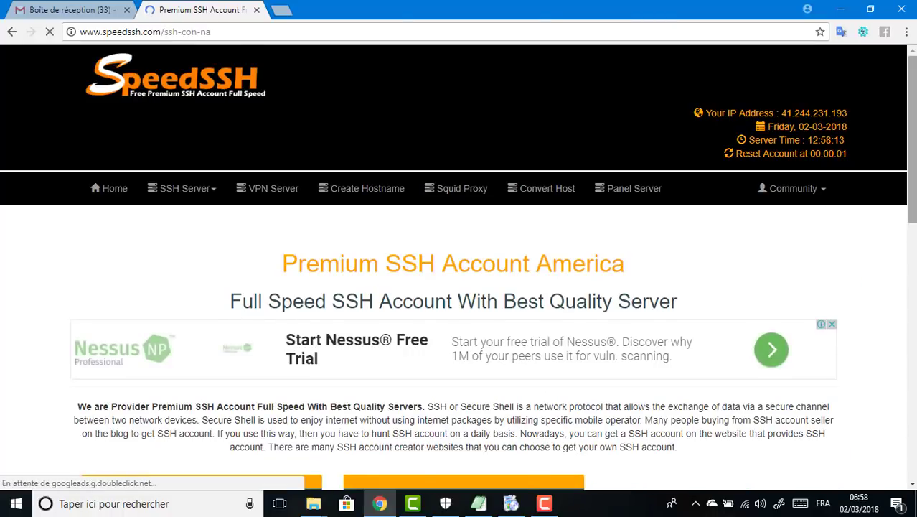
scroll(794, 286, "down", 5)
left_click(463, 397)
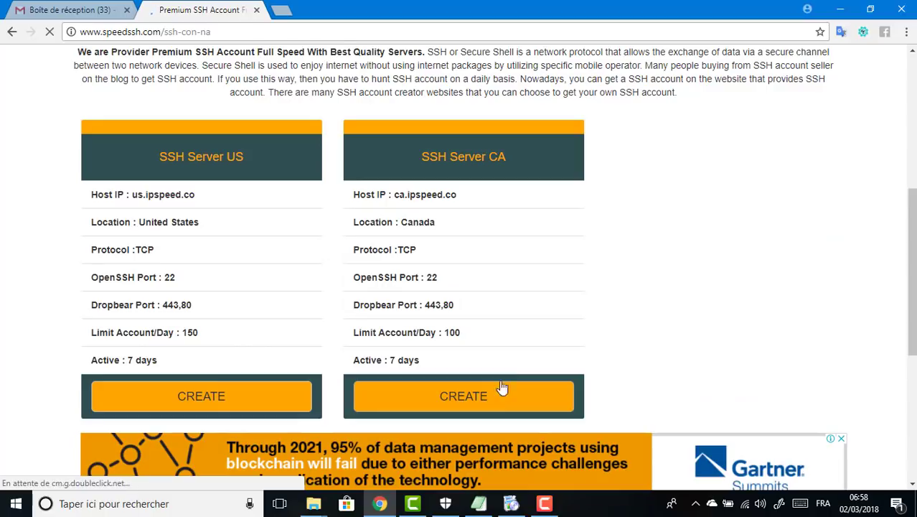
scroll(699, 262, "down", 3)
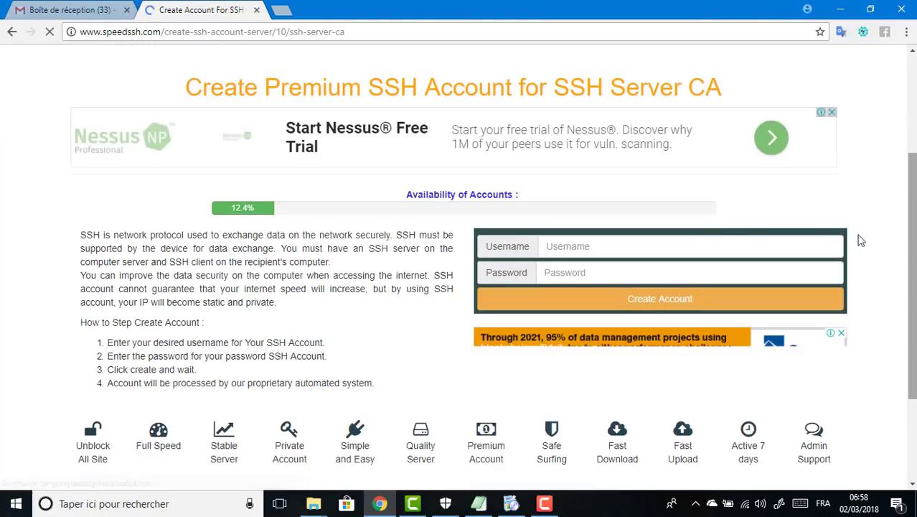
Step: Submit the form with a username and password, then highlight the three-accounts-today error
left_click(712, 242)
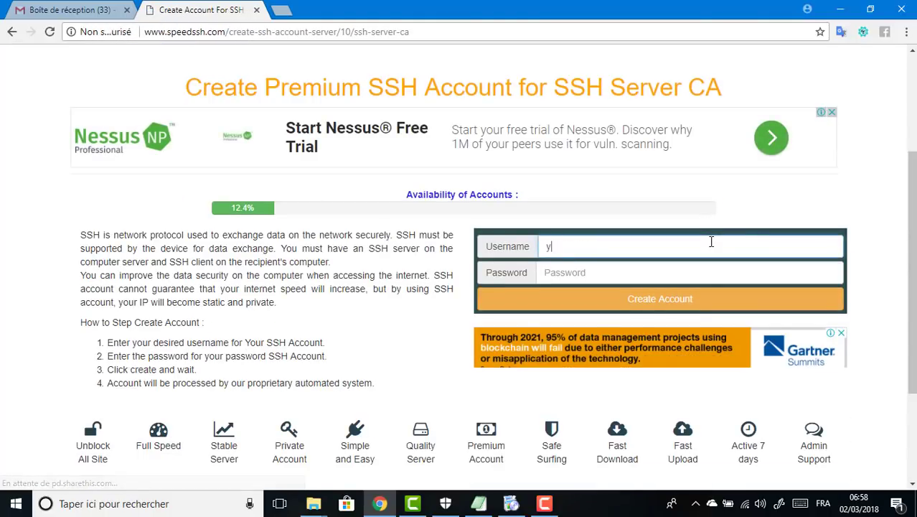
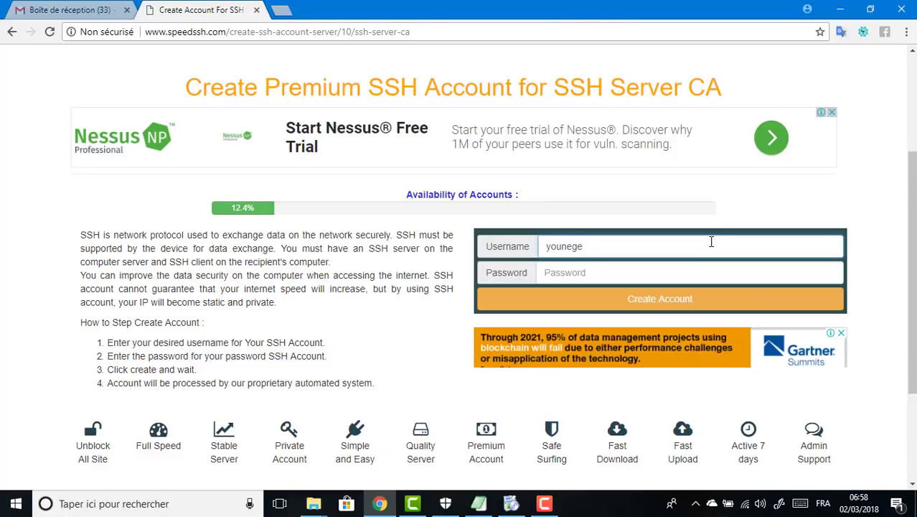
key("Tab")
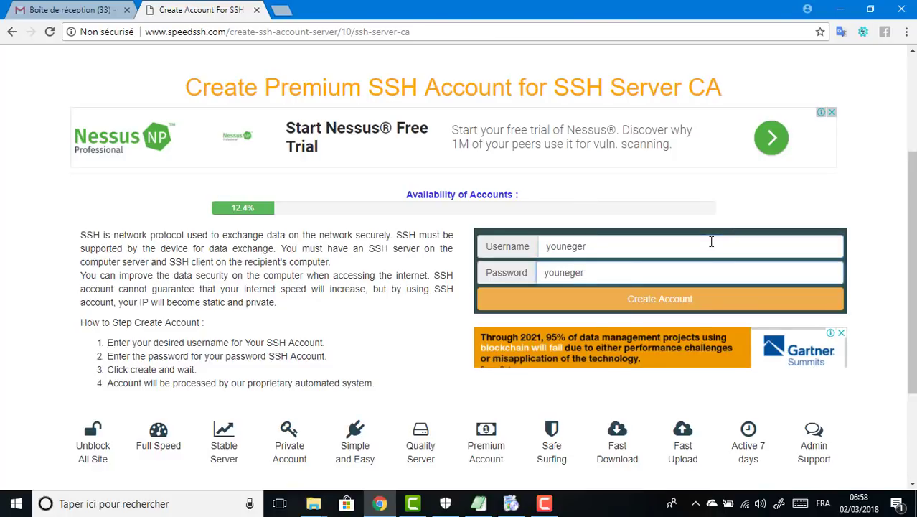
left_click(676, 299)
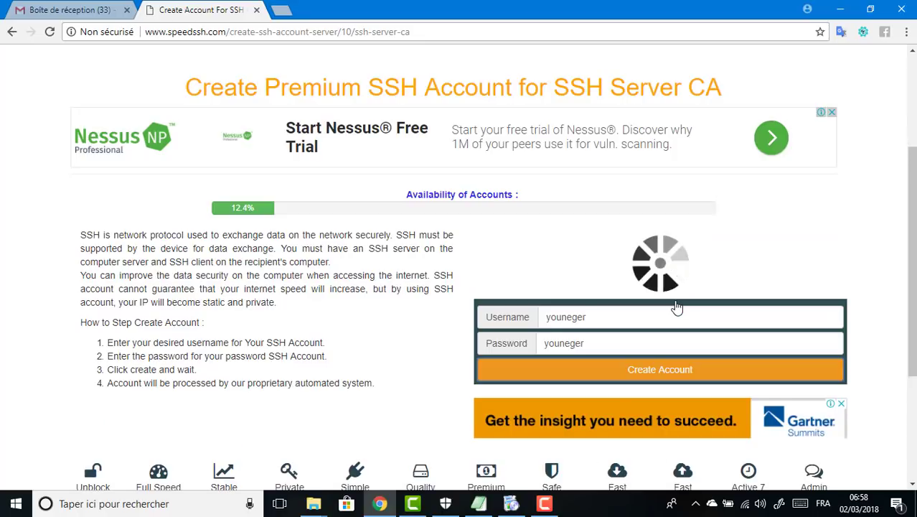
left_click_drag(913, 196, 914, 214)
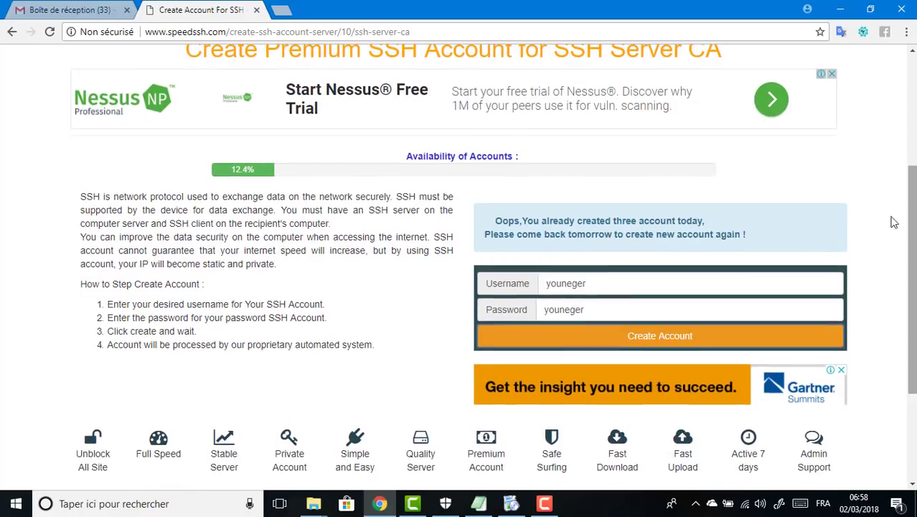
left_click_drag(779, 230, 500, 224)
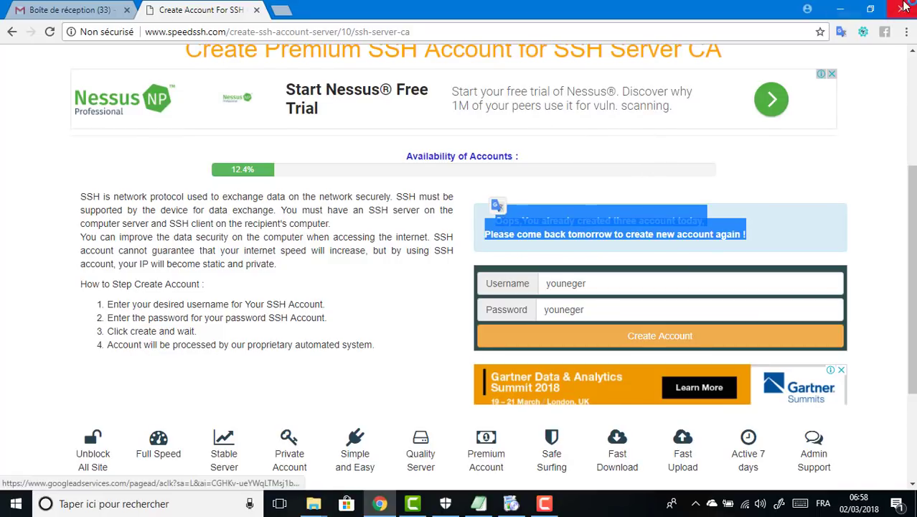
Step: Advance the Extreme-PLink setup past the summary and begin installing
left_click(841, 9)
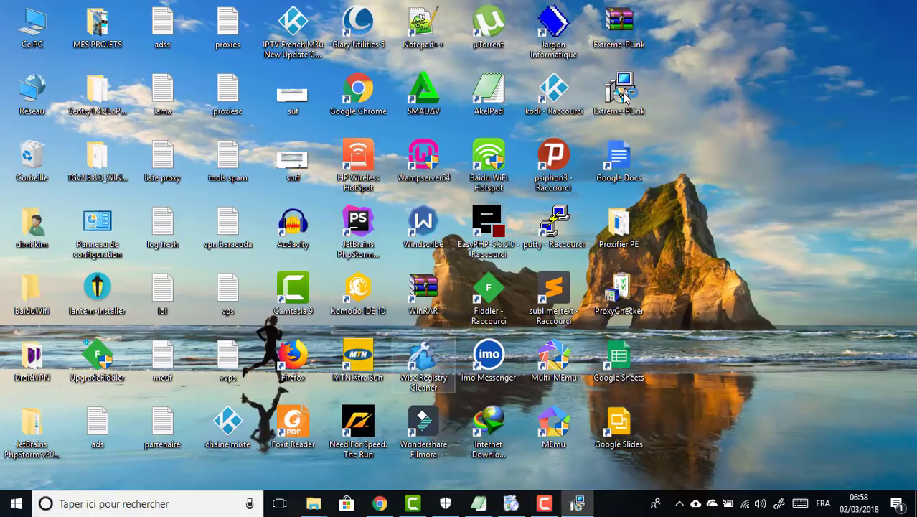
left_click(534, 374)
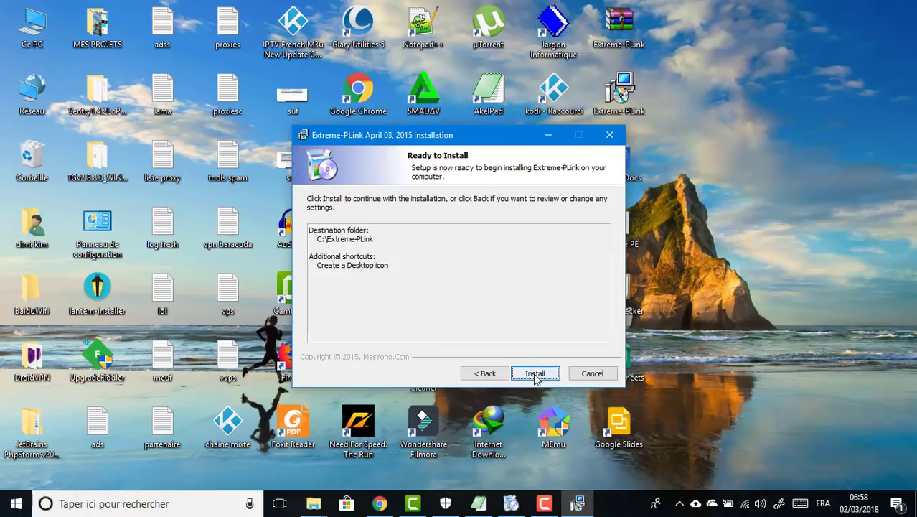
left_click(535, 374)
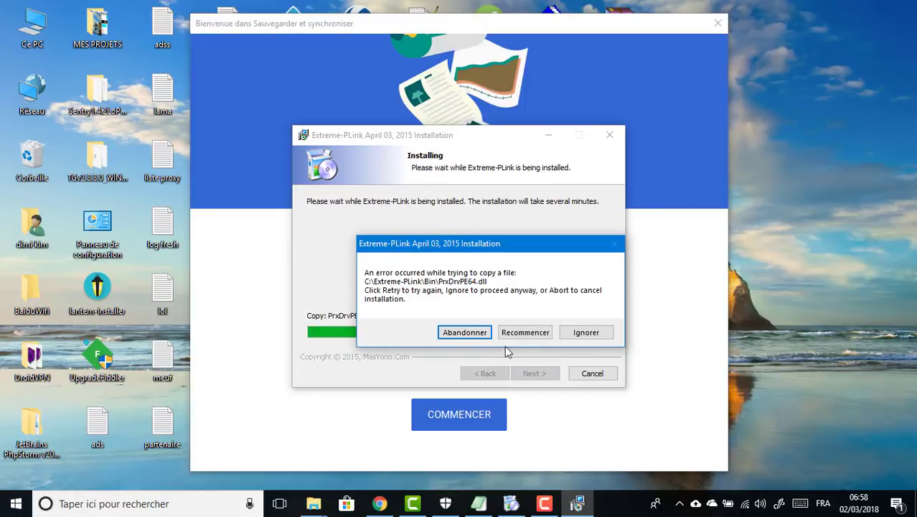
Step: Retry the failed PrxDrvPE64.dll copy, then ignore it and finish the wizard
left_click(520, 334)
left_click(522, 333)
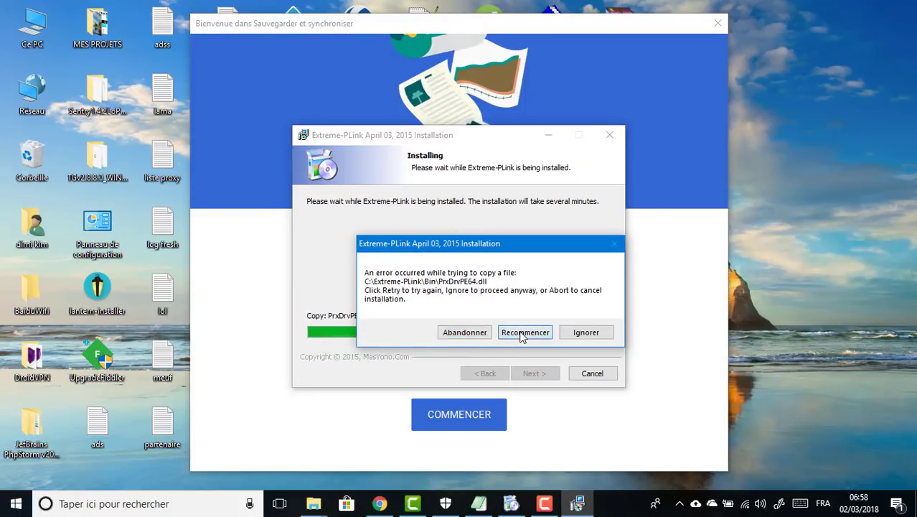
left_click(524, 334)
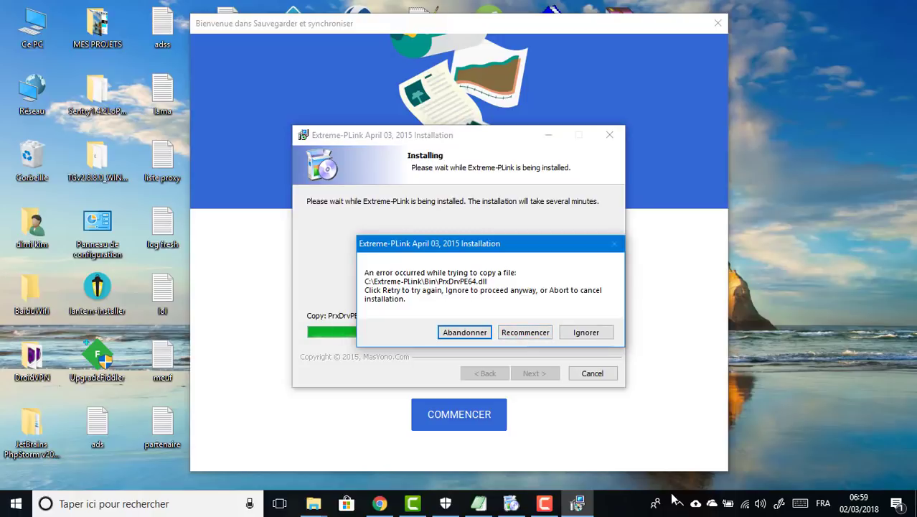
left_click(679, 504)
left_click(518, 368)
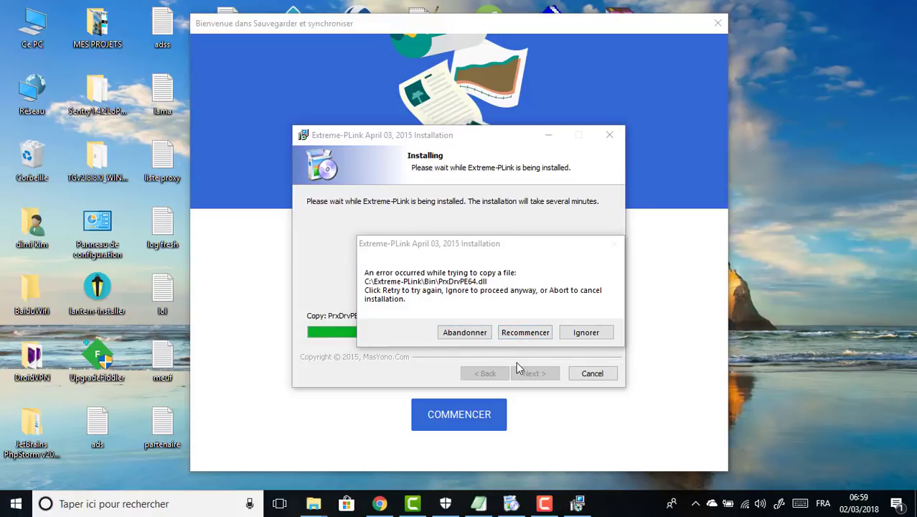
left_click(719, 24)
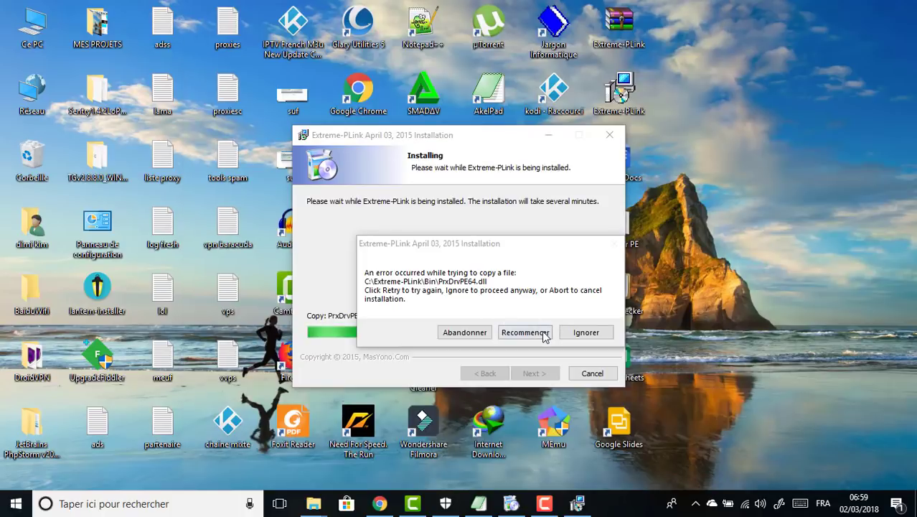
left_click(571, 333)
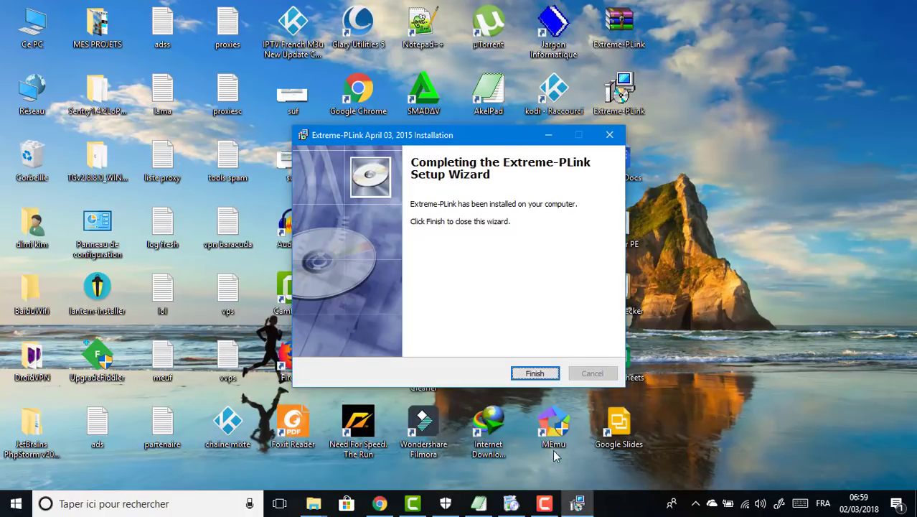
left_click(549, 373)
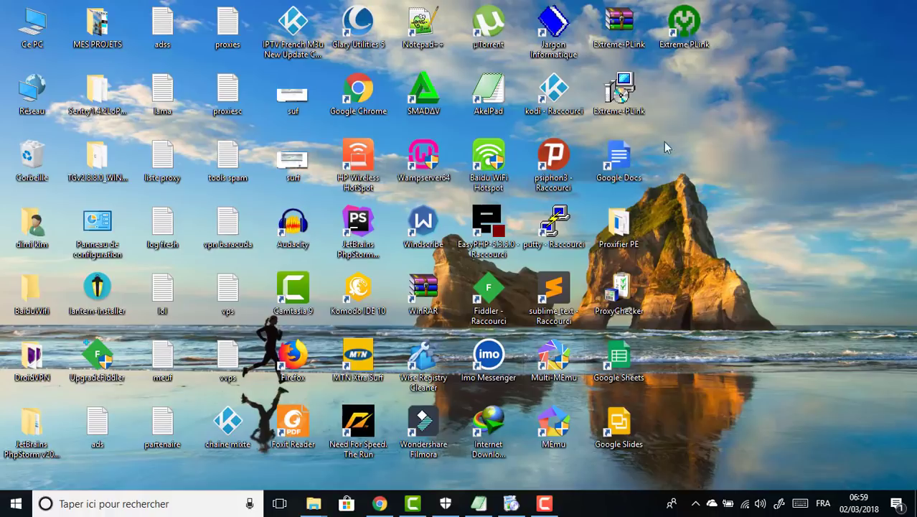
Step: Open the Extreme PLink shortcut's file location, enter Bin, and minimize the window
right_click(700, 25)
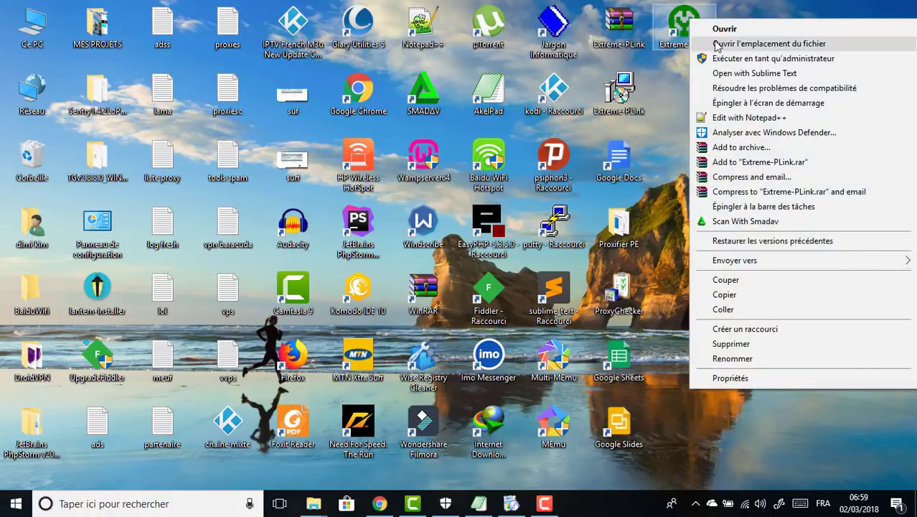
left_click(715, 44)
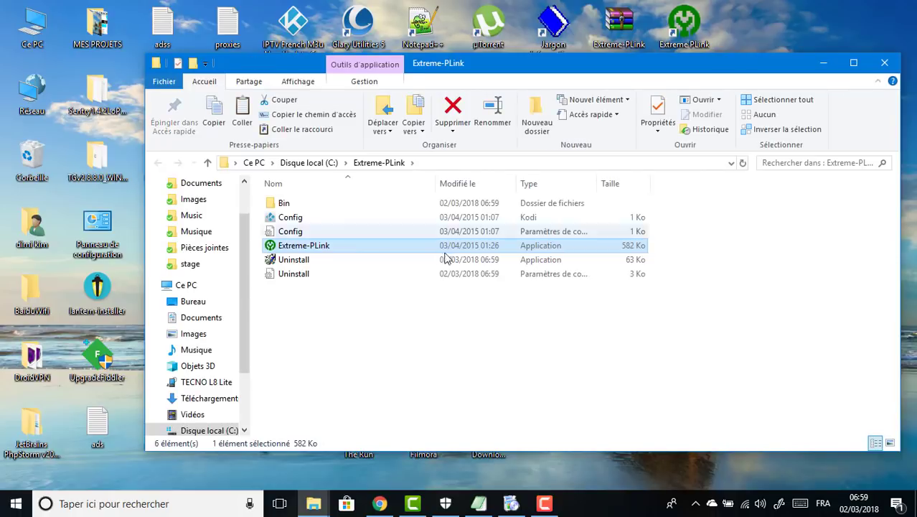
left_click(309, 203)
left_click(307, 203)
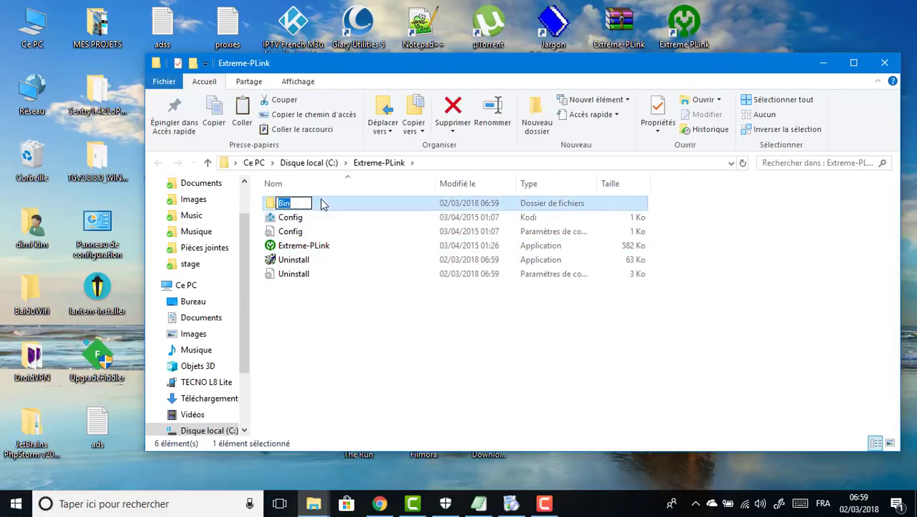
double_click(320, 204)
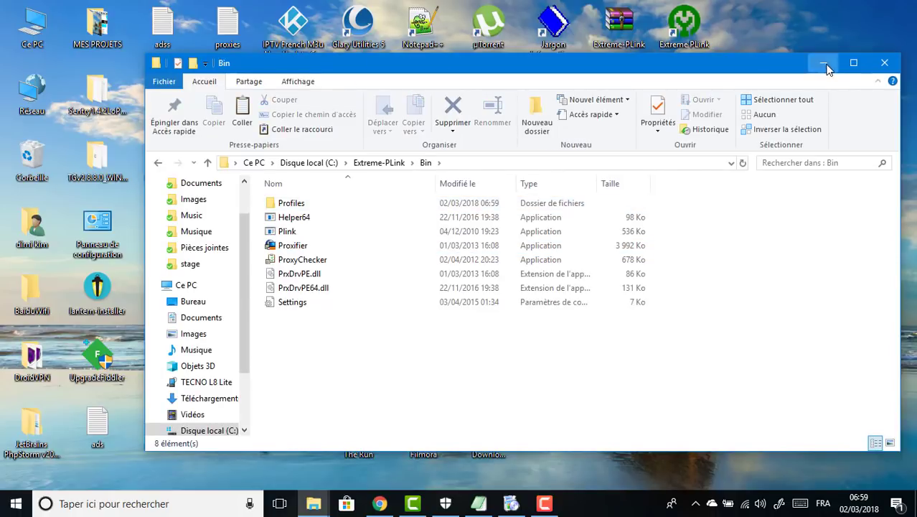
left_click(824, 63)
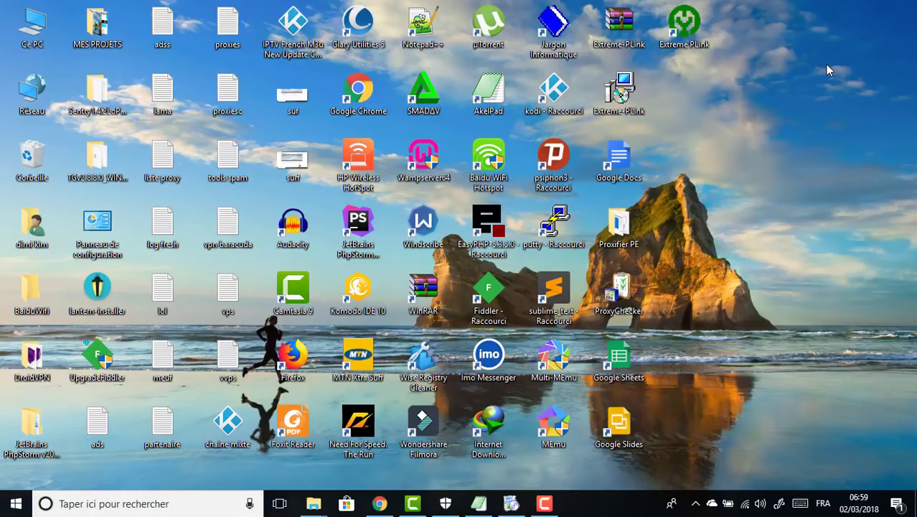
Step: Inspect the Proxifier PE folder's five files, then rename the folder to 'patch'
double_click(625, 228)
left_click_drag(595, 246, 414, 130)
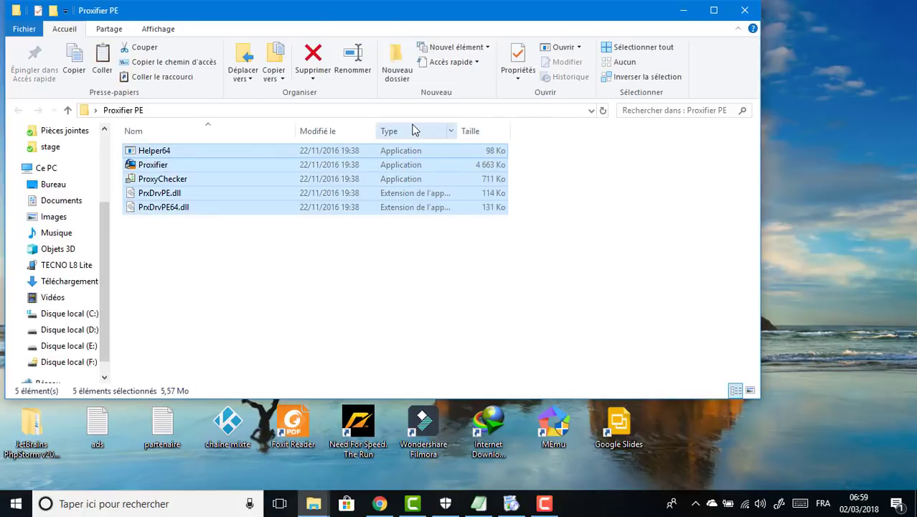
left_click(680, 10)
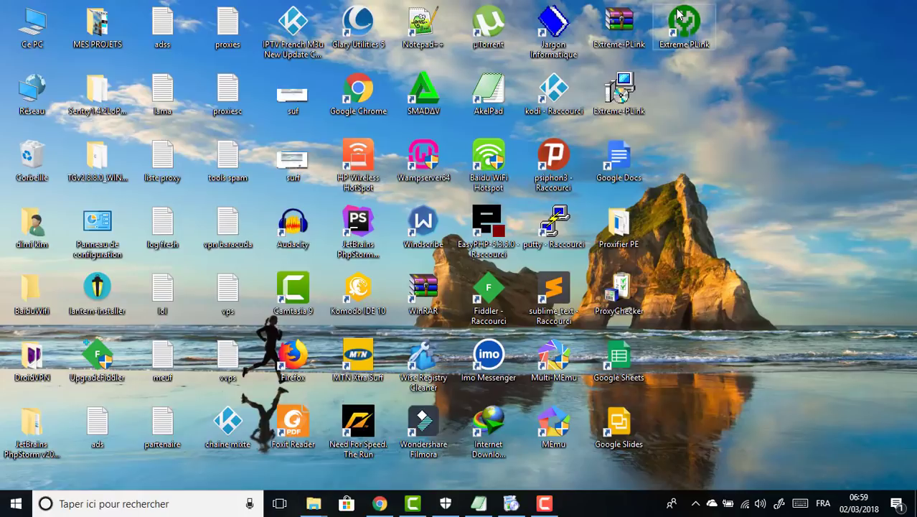
right_click(605, 235)
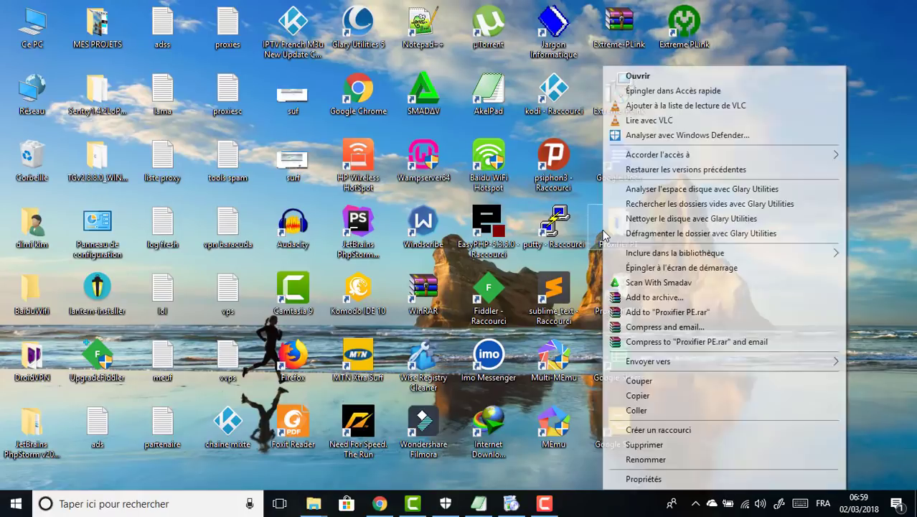
left_click(638, 460)
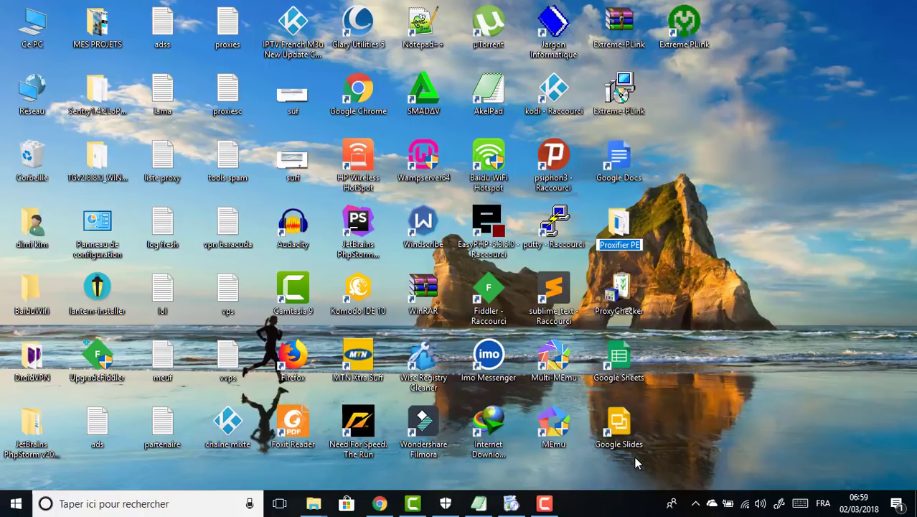
type("patch")
key("Return")
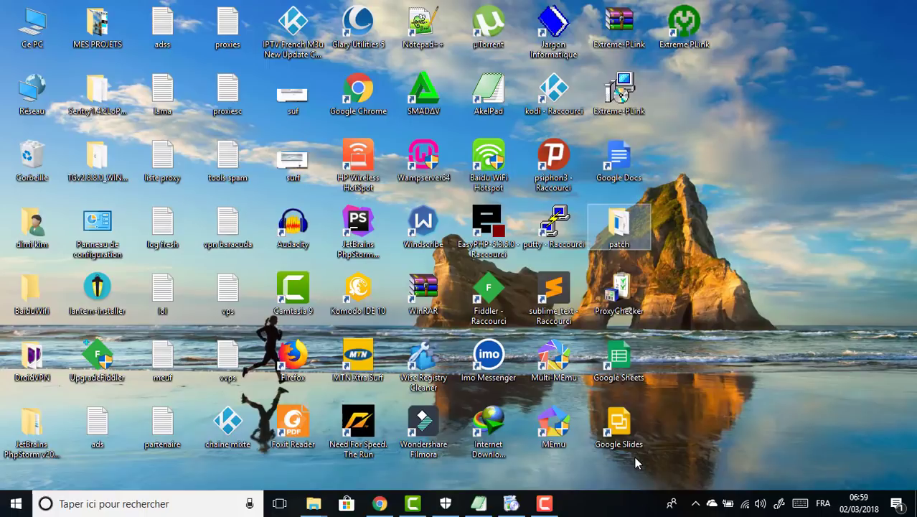
Step: Copy all five files inside the patch folder and close it
double_click(618, 223)
left_click_drag(535, 245, 447, 165)
right_click(446, 165)
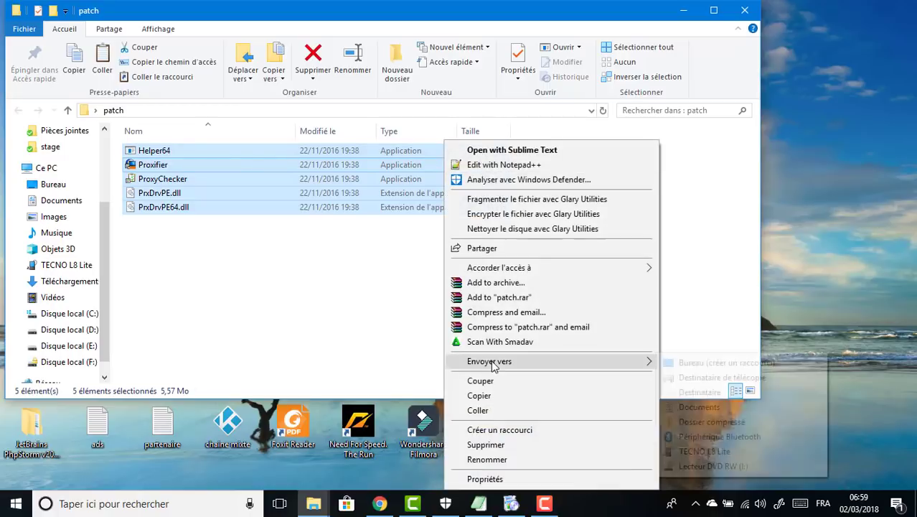
left_click(496, 395)
left_click(750, 10)
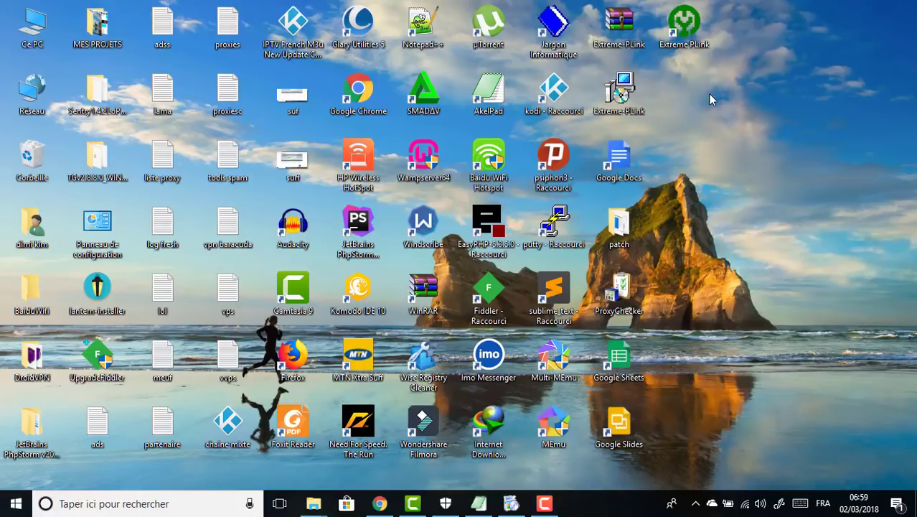
Step: Open the Extreme PLink installation folder, then minimize it
right_click(686, 31)
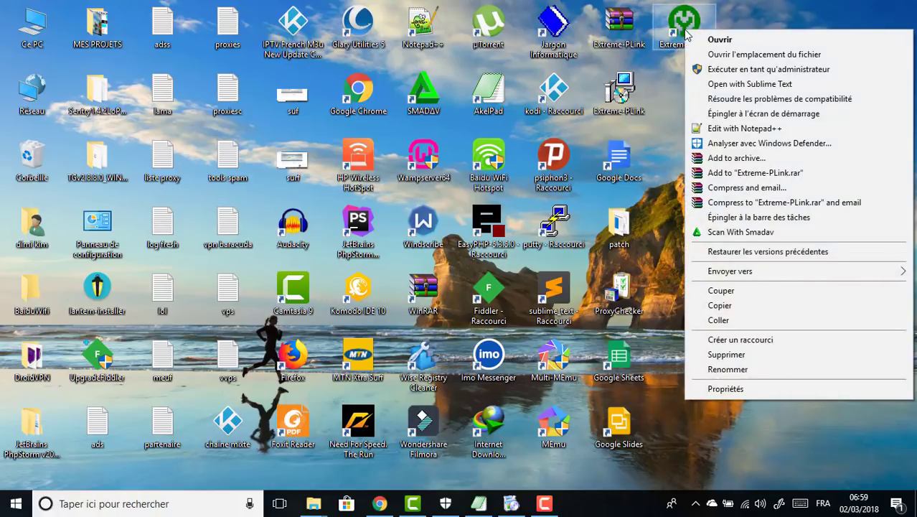
left_click(707, 55)
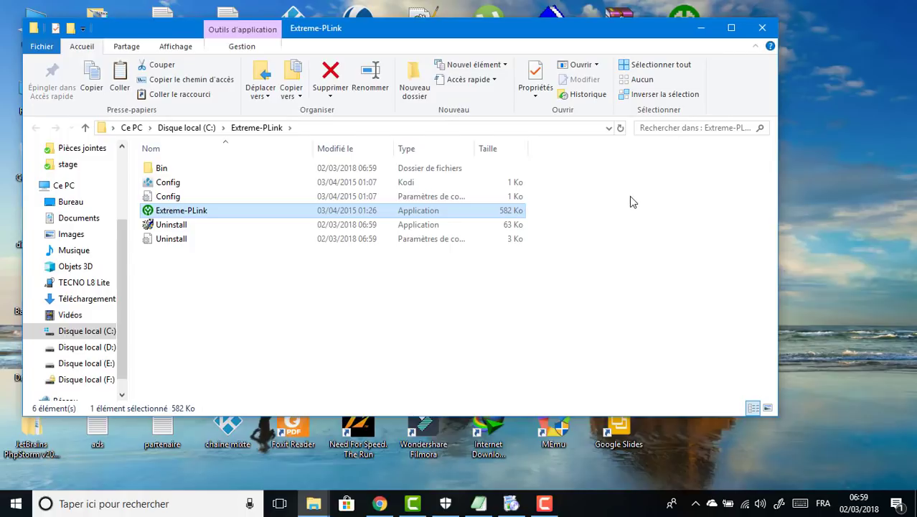
left_click(703, 29)
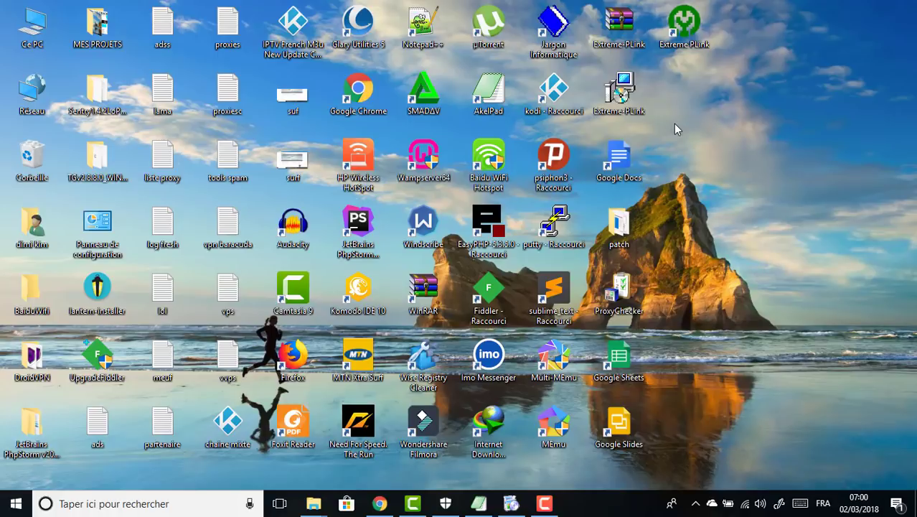
mouse_move(635, 224)
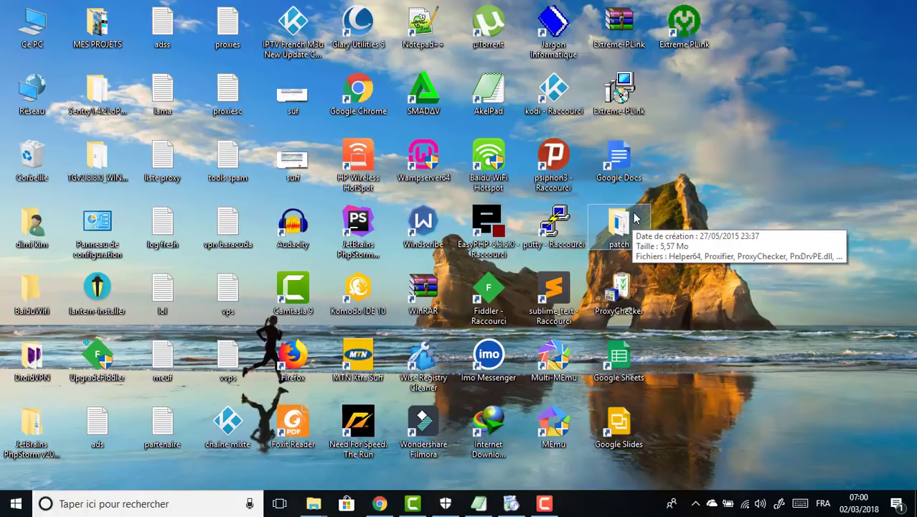
Step: Paste the patch files into Bin, choosing to replace files in the destination
right_click(687, 33)
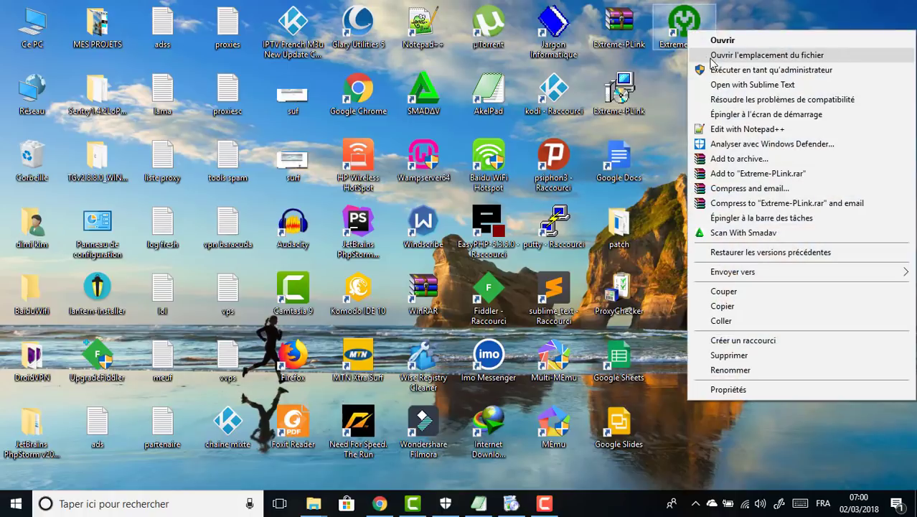
left_click(710, 58)
double_click(317, 168)
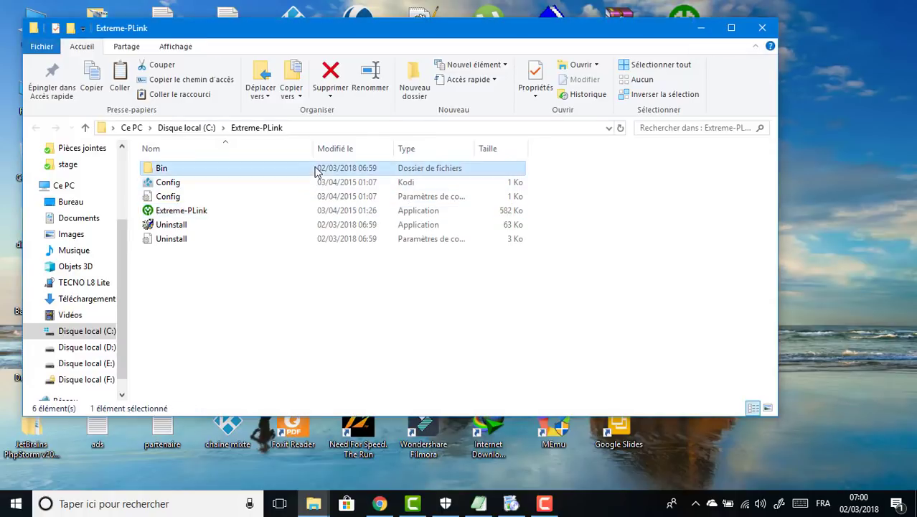
key("ctrl+v")
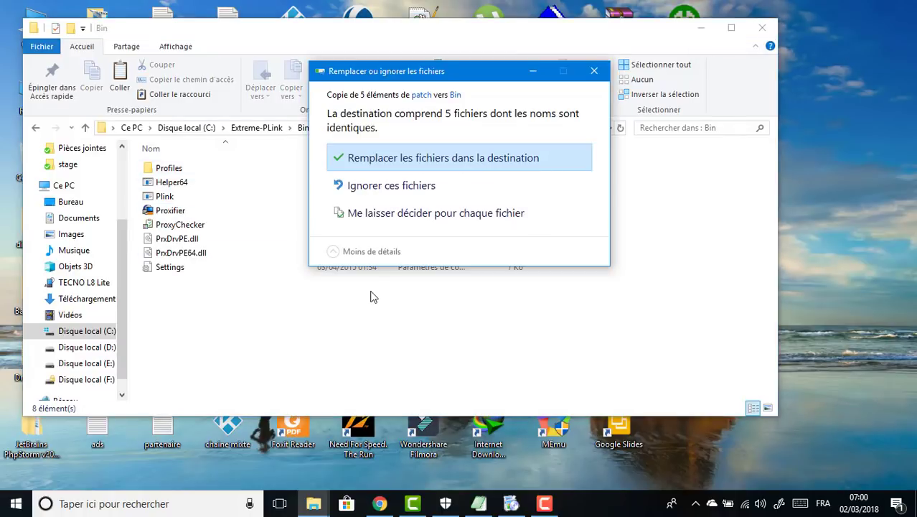
left_click(369, 163)
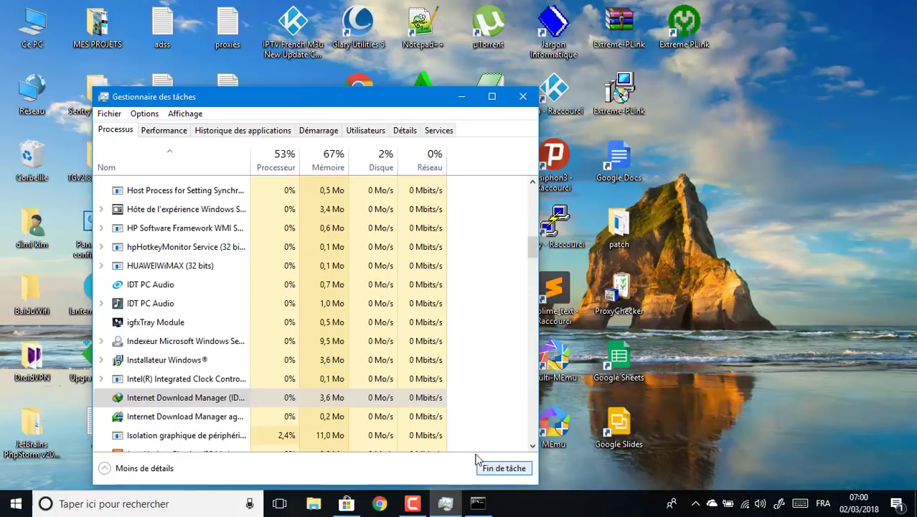
scroll(389, 287, "up", 1)
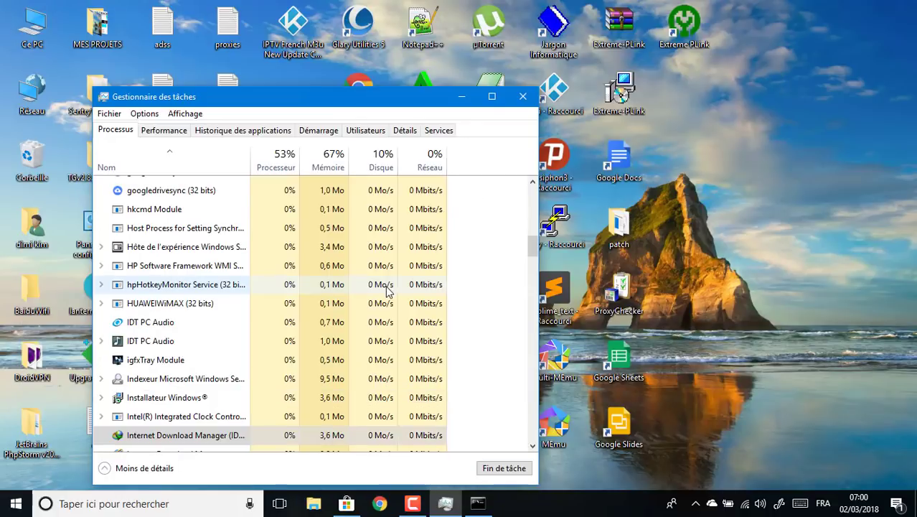
scroll(517, 374, "down", 1)
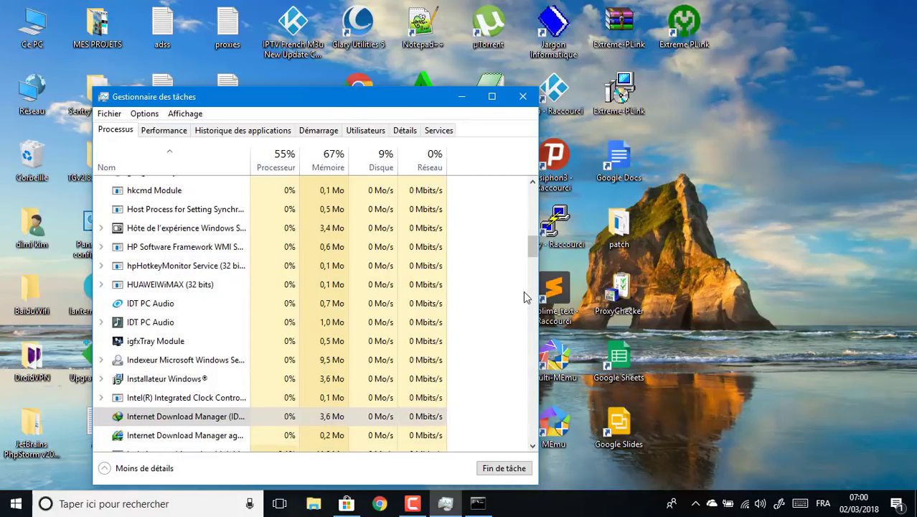
left_click_drag(533, 249, 535, 454)
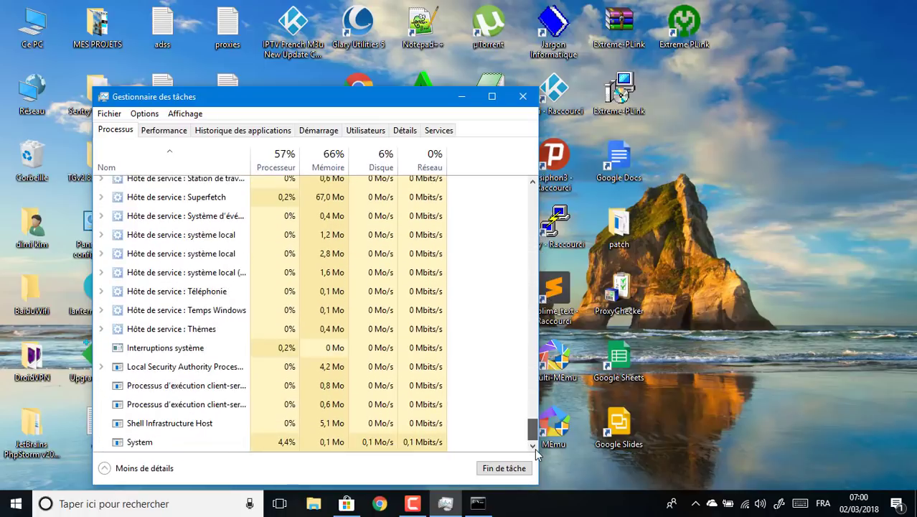
left_click(703, 20)
left_click(532, 277)
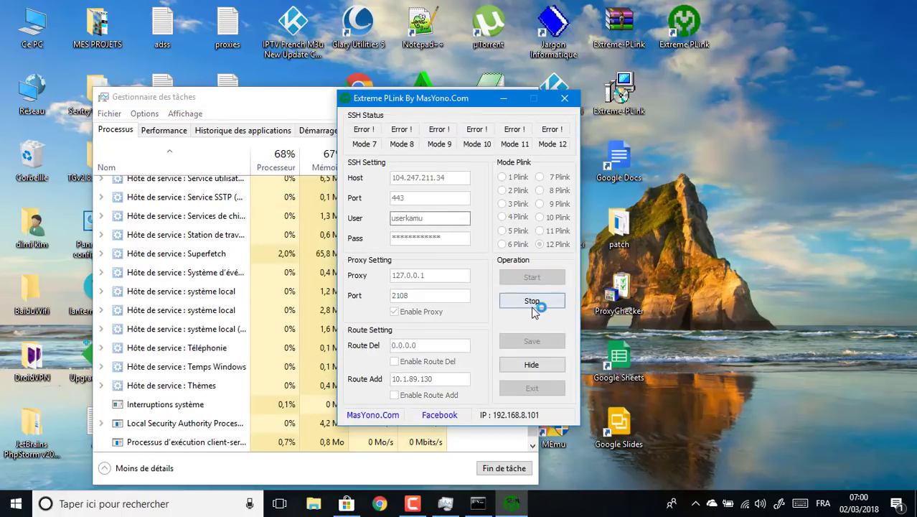
left_click(532, 300)
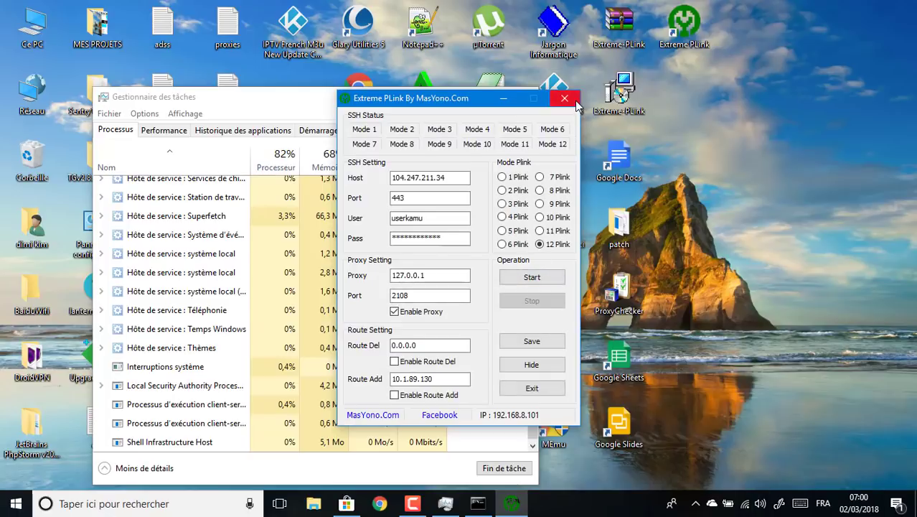
left_click(575, 101)
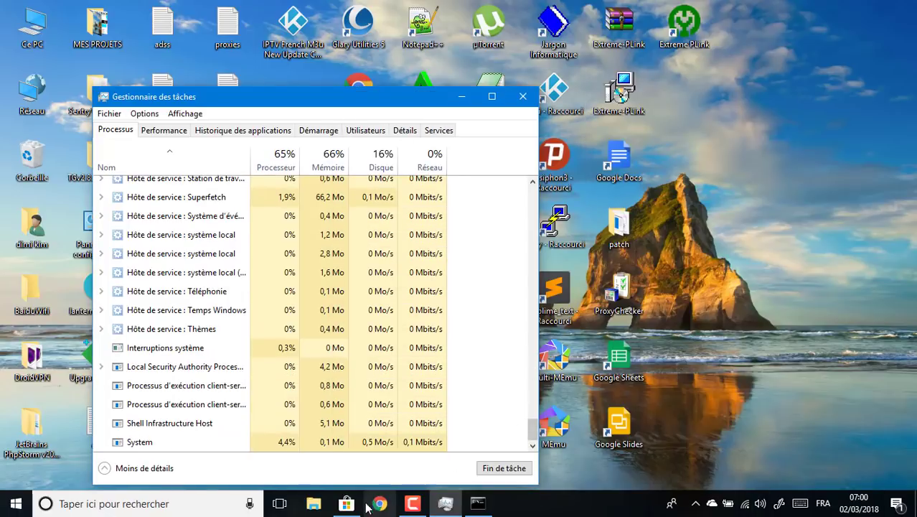
left_click(327, 503)
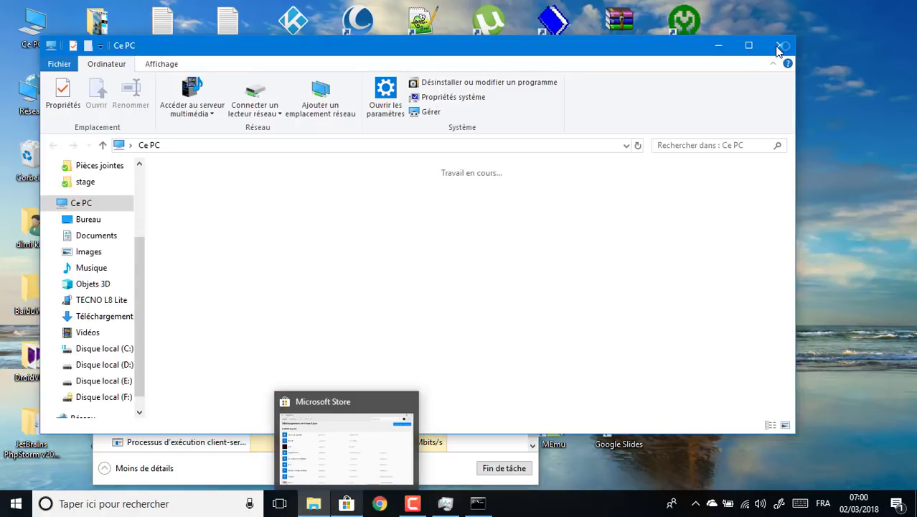
left_click(780, 45)
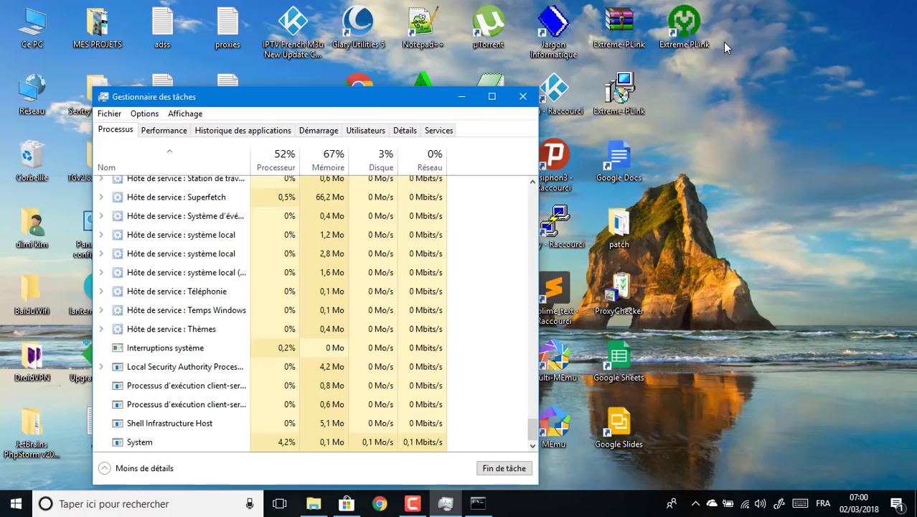
Step: Enter the Bin folder and choose to replace its files with the patch files
right_click(676, 37)
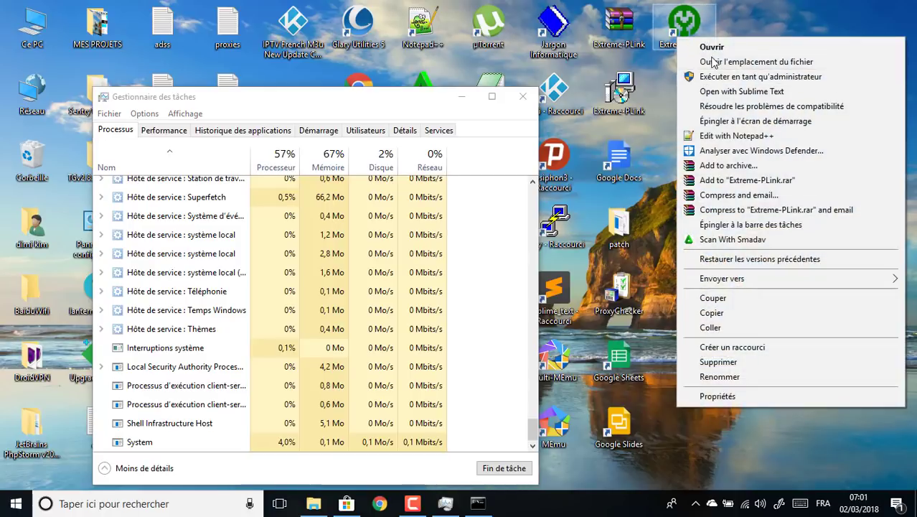
left_click(707, 62)
double_click(474, 207)
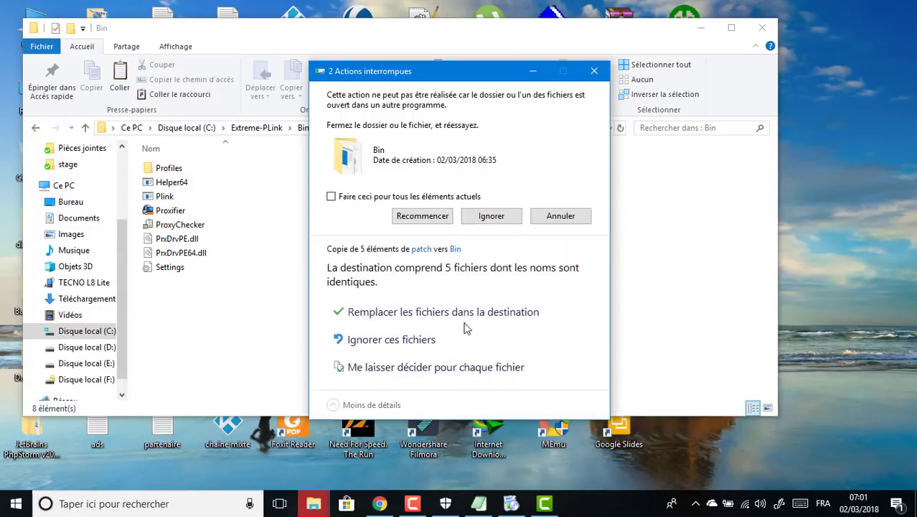
left_click(399, 322)
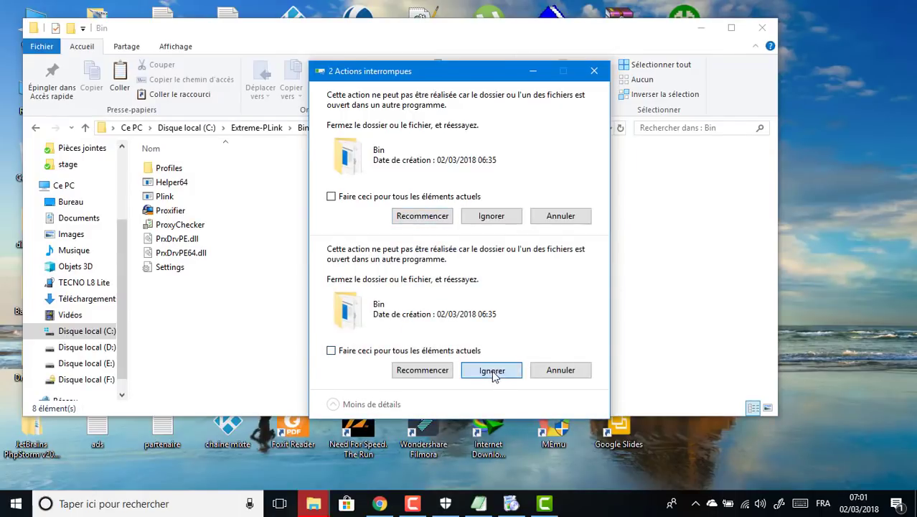
Step: Skip the in-use item, cancel the copy, close Explorer, and relaunch Extreme PLink
left_click(491, 370)
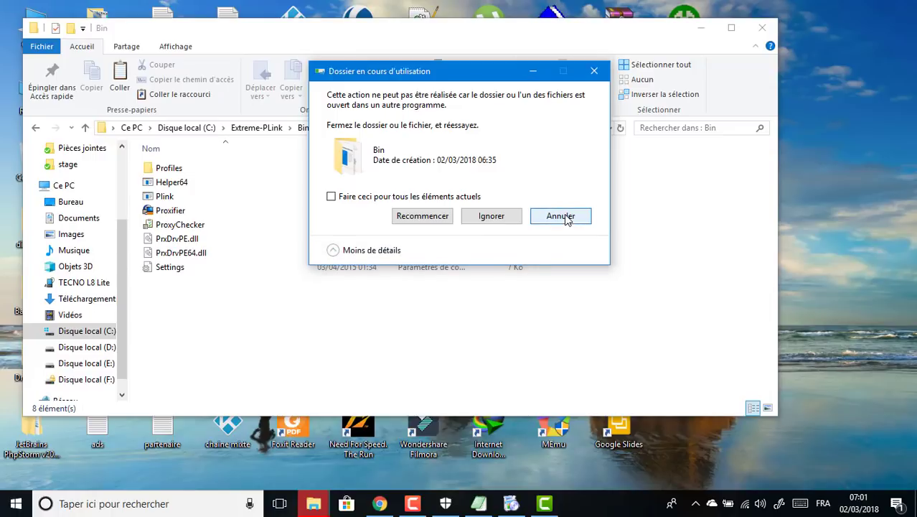
left_click(560, 217)
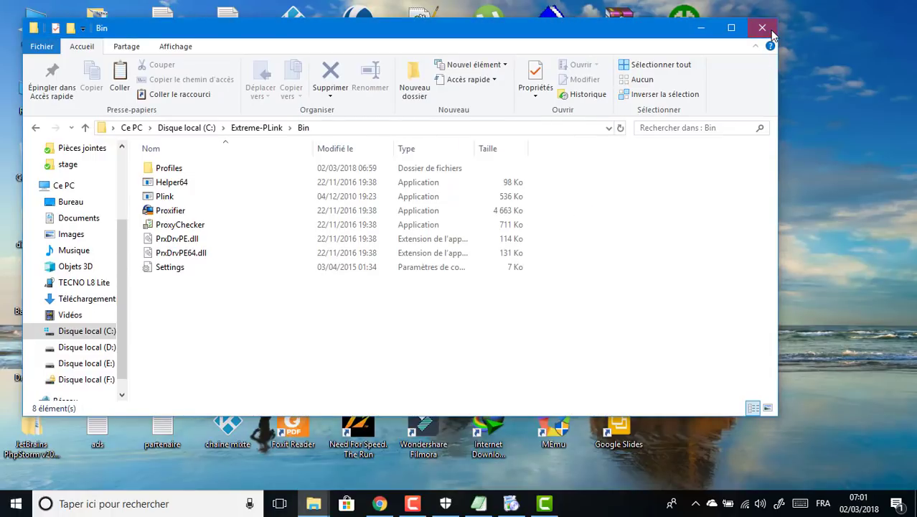
left_click(770, 30)
double_click(702, 26)
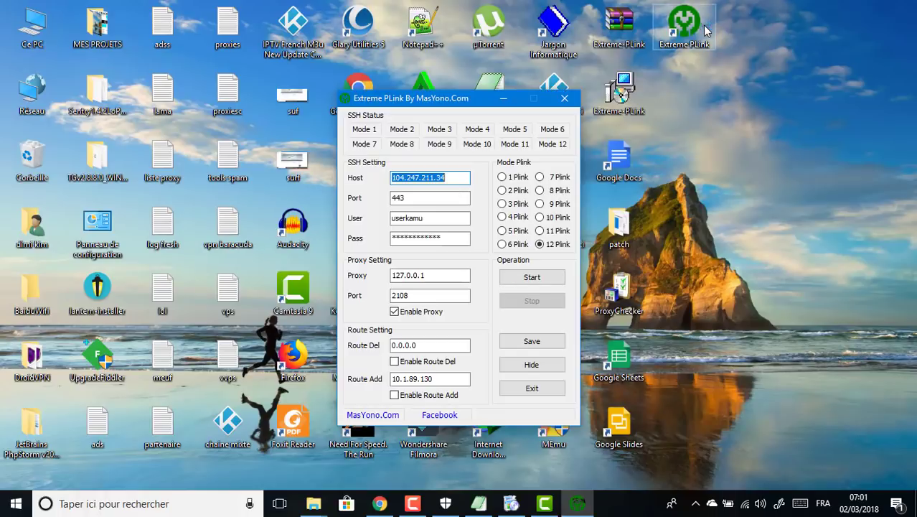
Step: Paste the account username from the notes into the User field
left_click(479, 503)
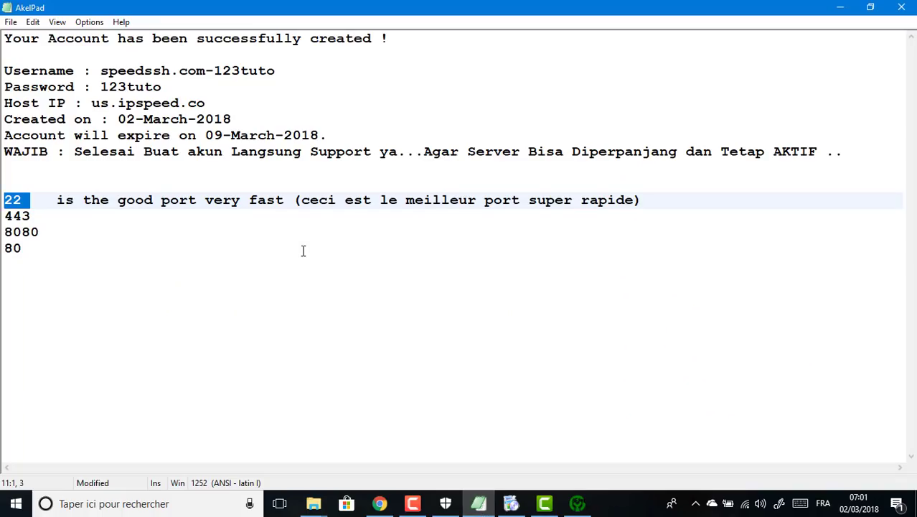
left_click(45, 199)
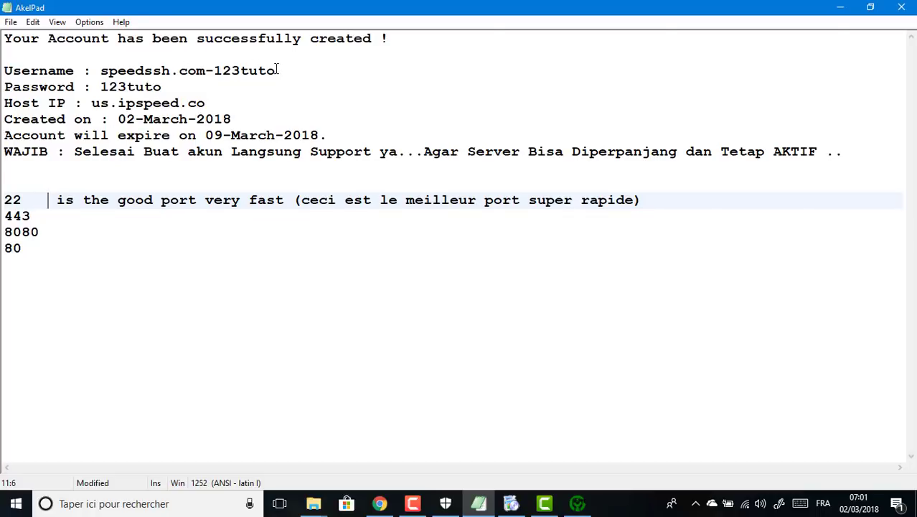
left_click_drag(277, 71, 104, 70)
key("ctrl+c")
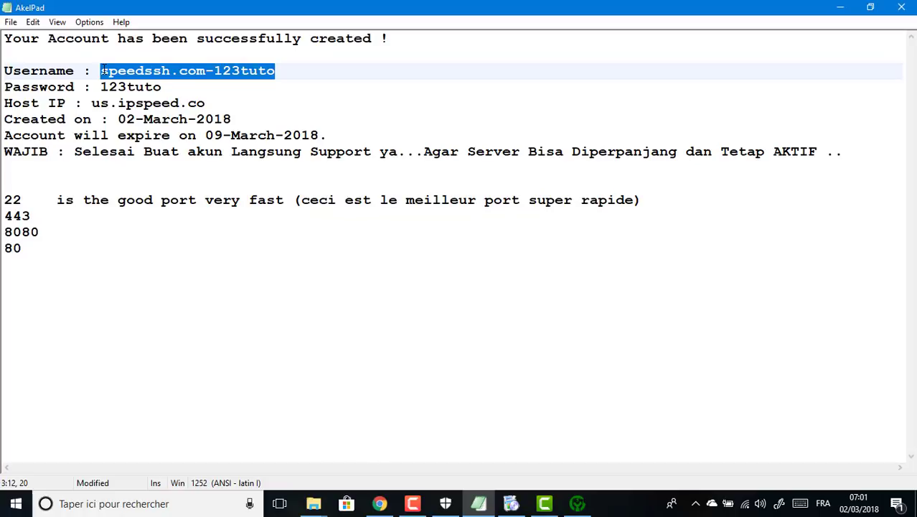
left_click(578, 503)
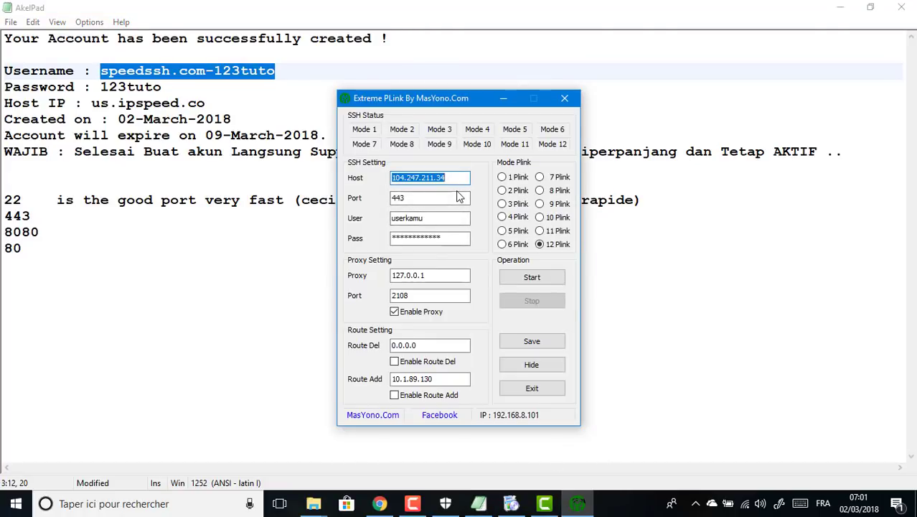
double_click(454, 218)
key("ctrl+v")
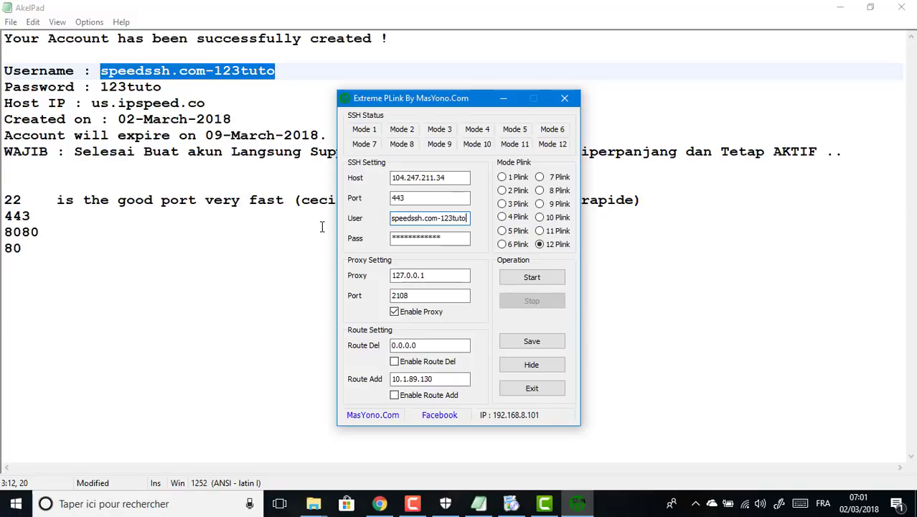
Step: Paste the account password from the notes into the Pass field
left_click_drag(165, 87, 105, 72)
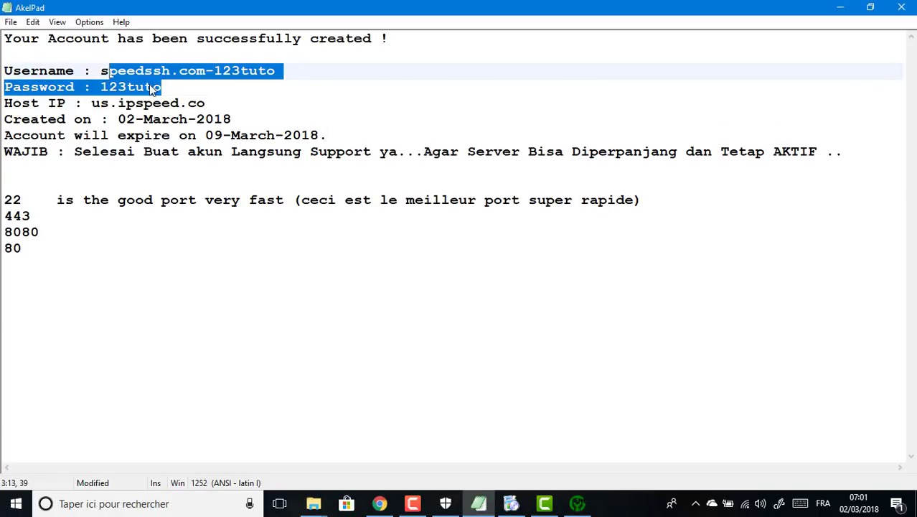
left_click_drag(163, 86, 102, 86)
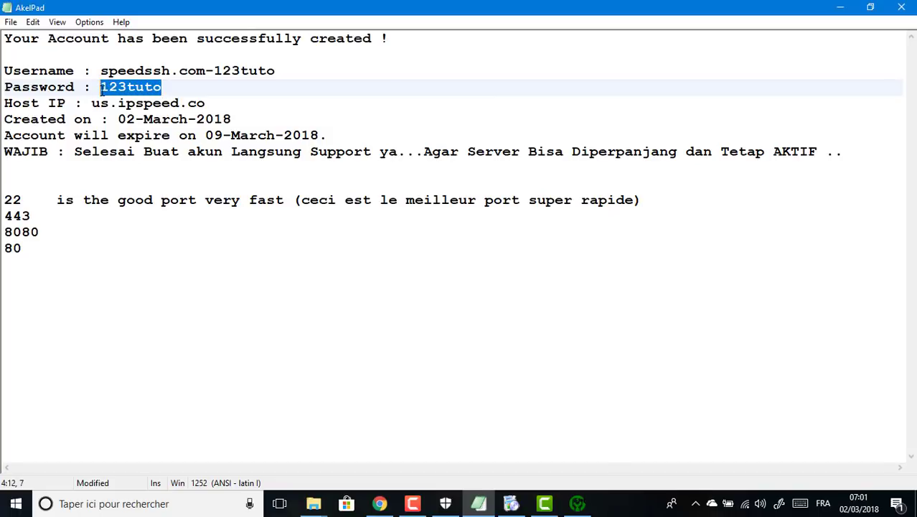
left_click(577, 503)
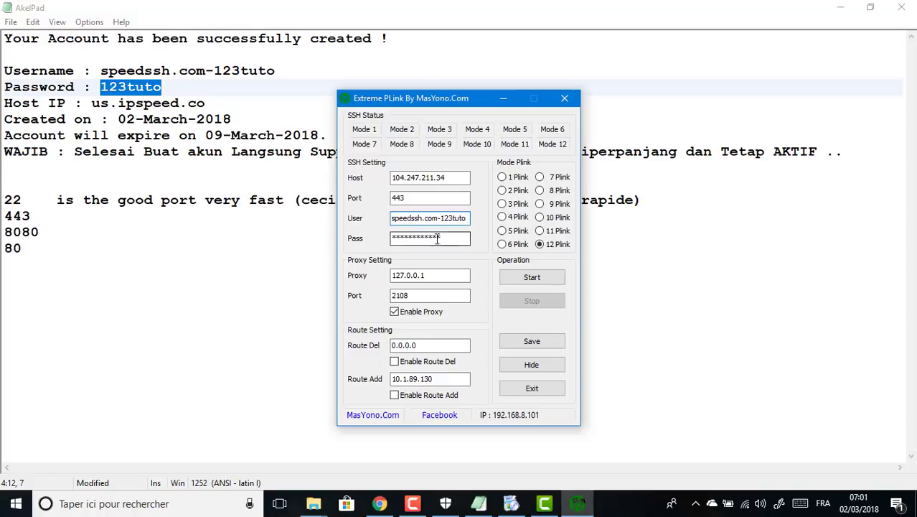
double_click(409, 238)
key("ctrl+v")
Step: Replace host 104.247.211.34 with us.ipspeed.co
left_click_drag(207, 103, 92, 103)
key("ctrl+c")
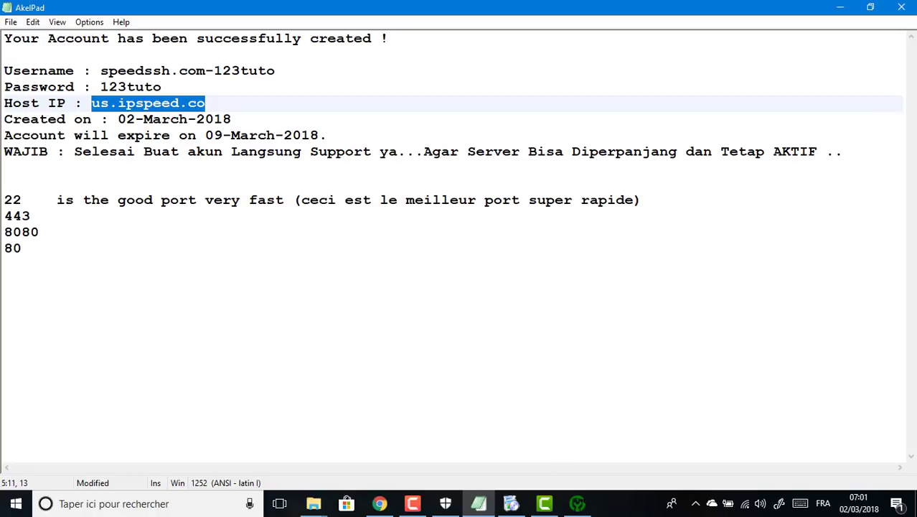
left_click(578, 503)
left_click(449, 181)
double_click(448, 181)
key("ctrl+v")
Step: Change port 443 to 22, disable Enable Proxy, save, and start the connection
left_click(410, 197)
double_click(409, 198)
type("2")
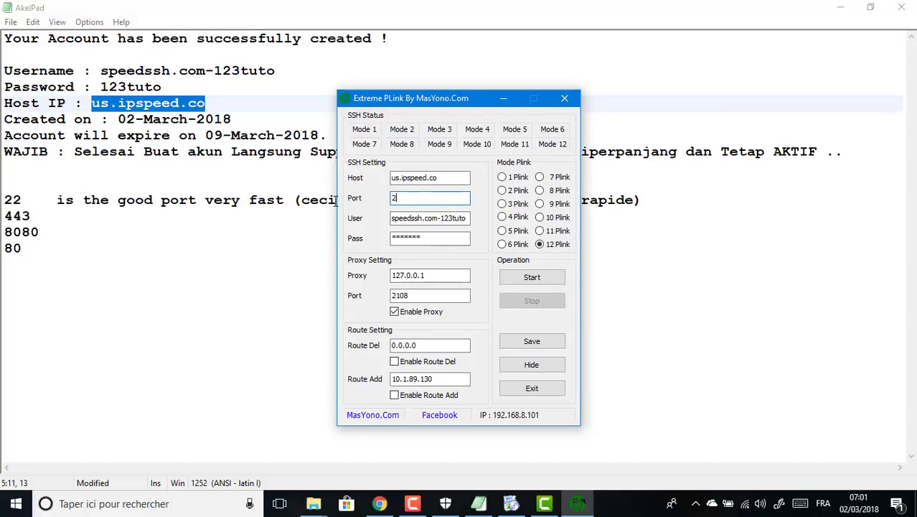
left_click(404, 317)
left_click(520, 342)
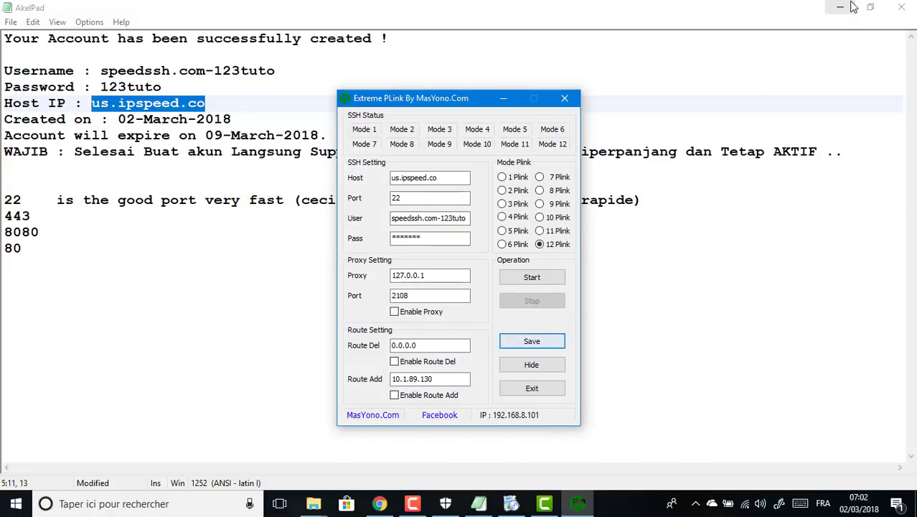
left_click(853, 8)
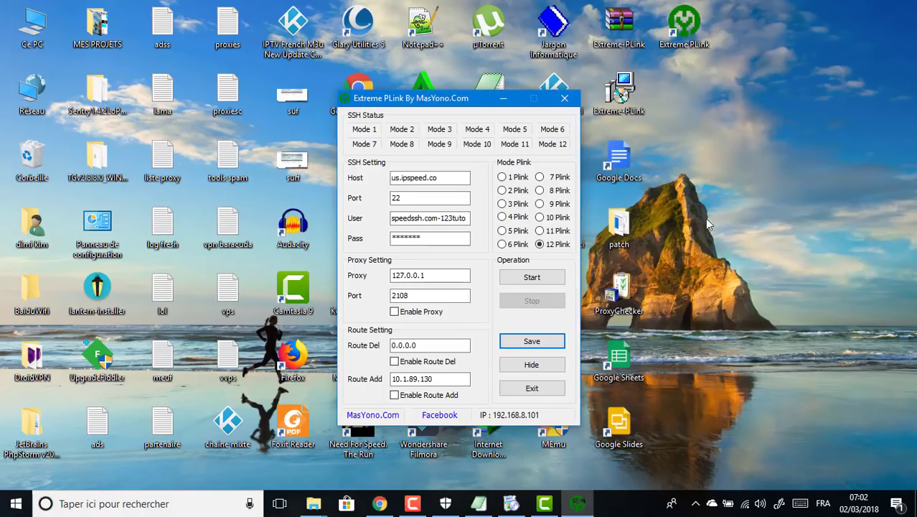
left_click(535, 280)
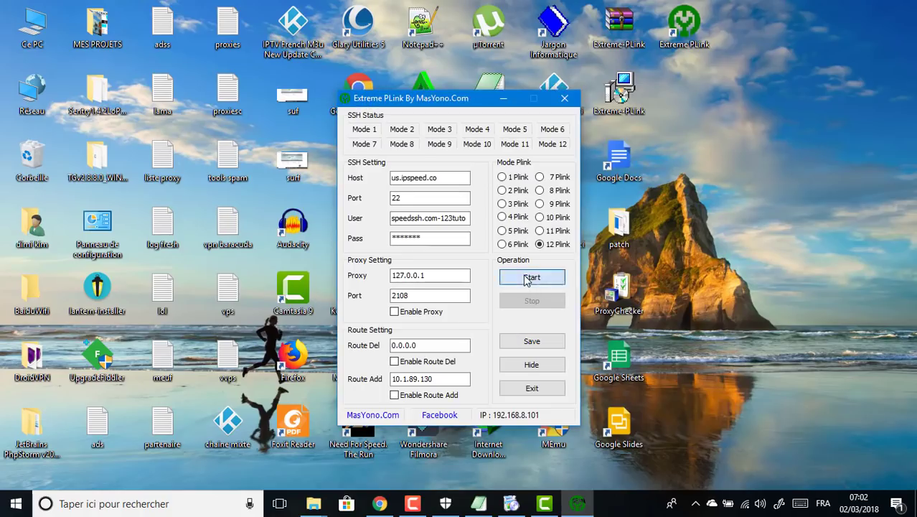
left_click(697, 503)
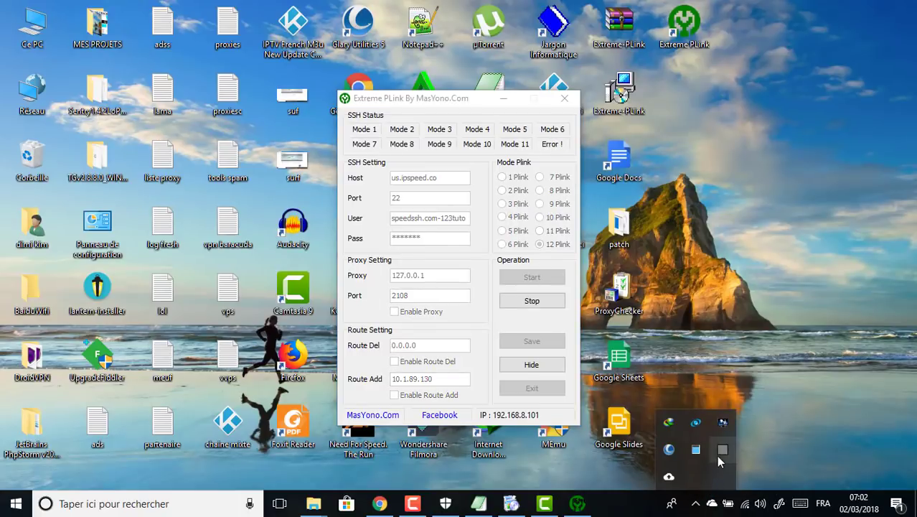
Step: Confirm Proxifier's 64-bit engine is WinSock Library with Function Prologue Copy
double_click(722, 449)
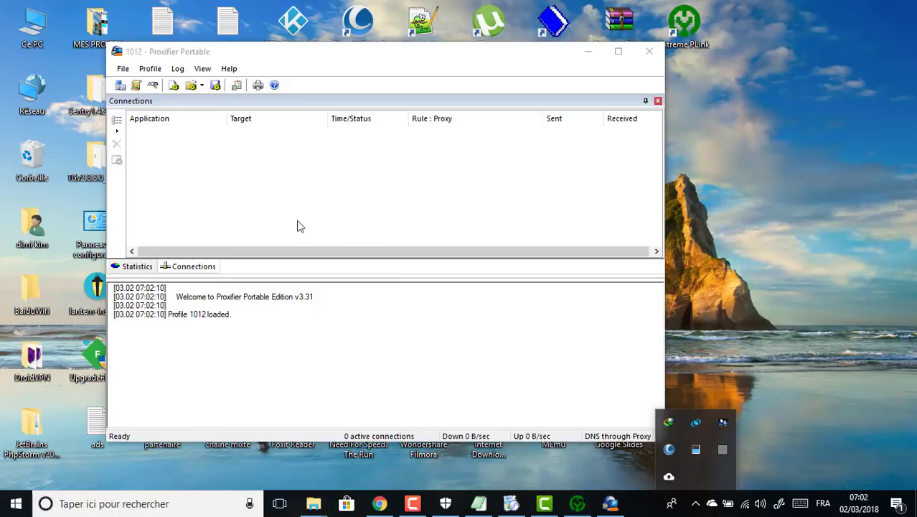
left_click(151, 69)
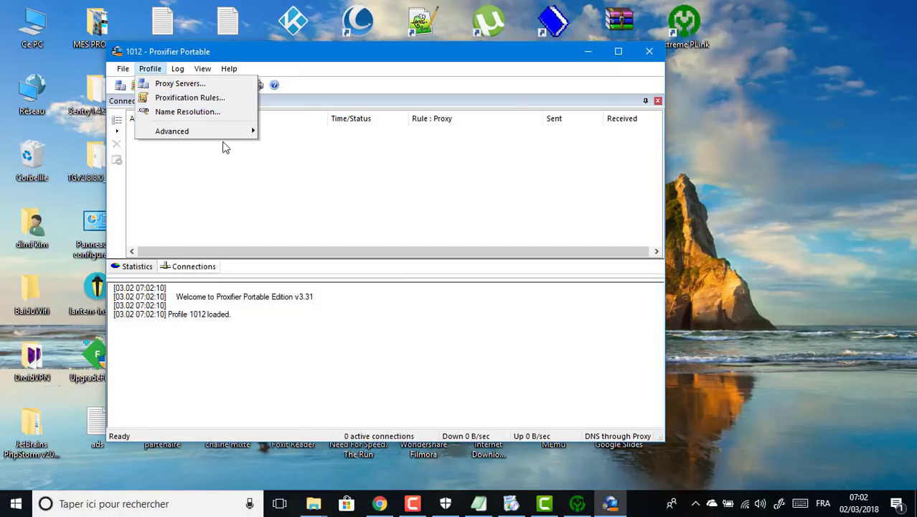
mouse_move(241, 131)
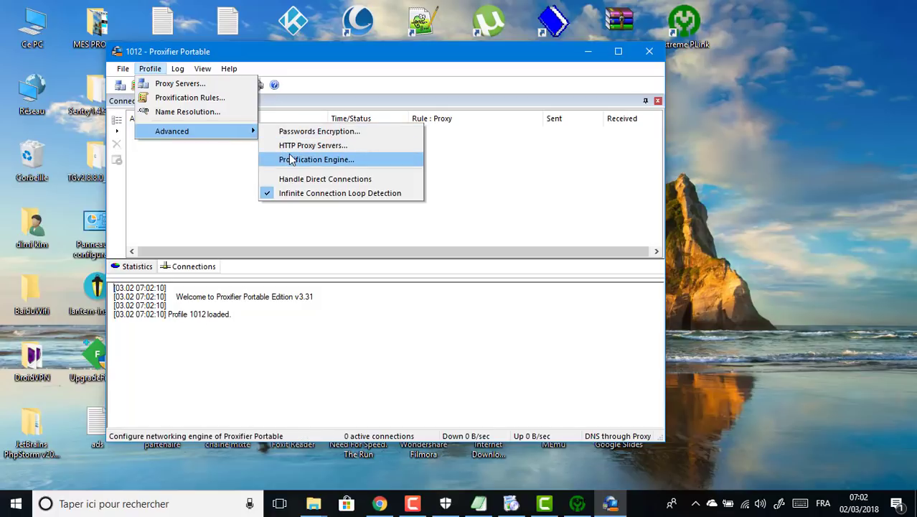
left_click(290, 160)
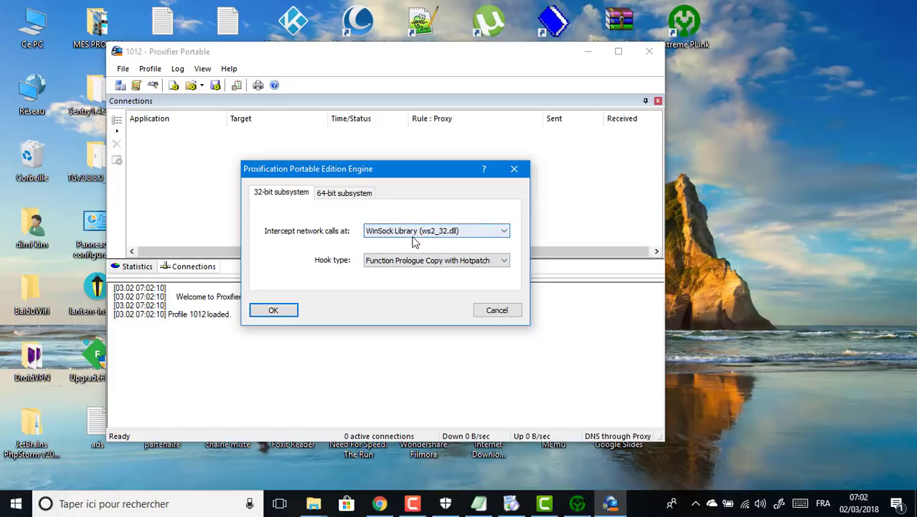
left_click(342, 193)
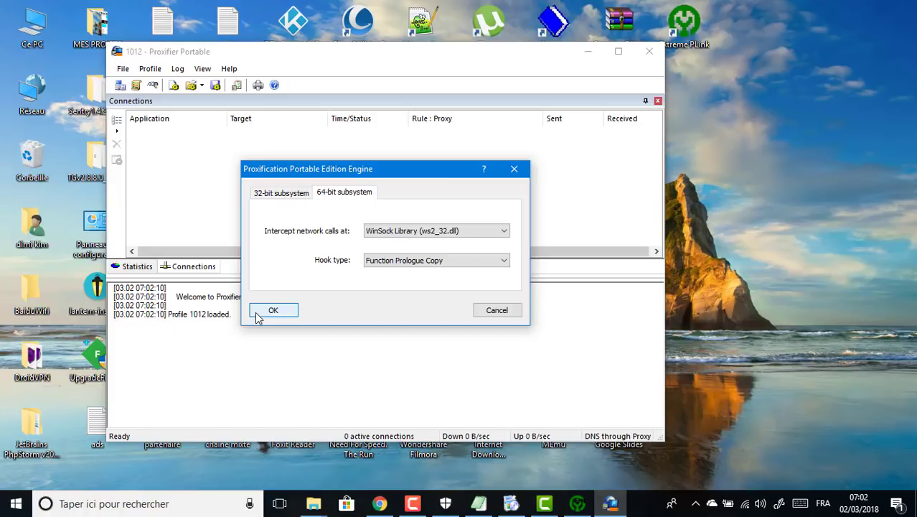
left_click(256, 314)
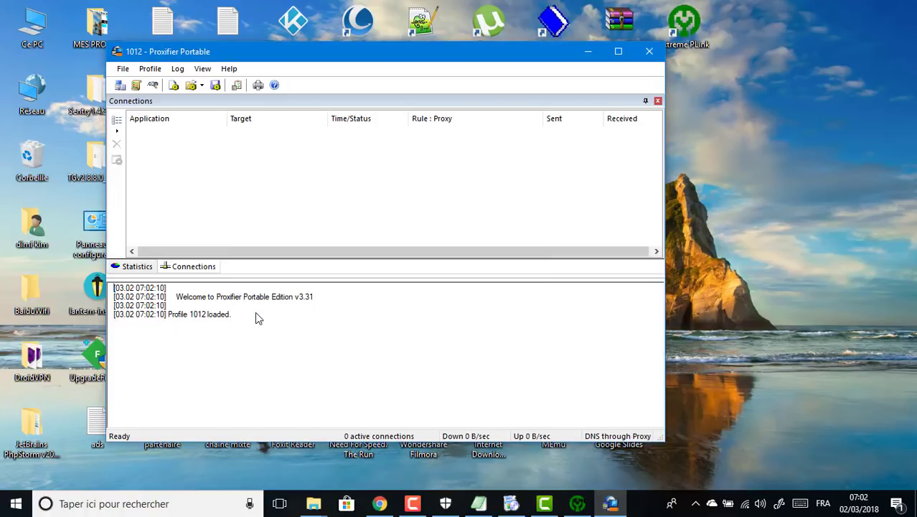
Step: Restart Chrome and load youtube.com
left_click(380, 502)
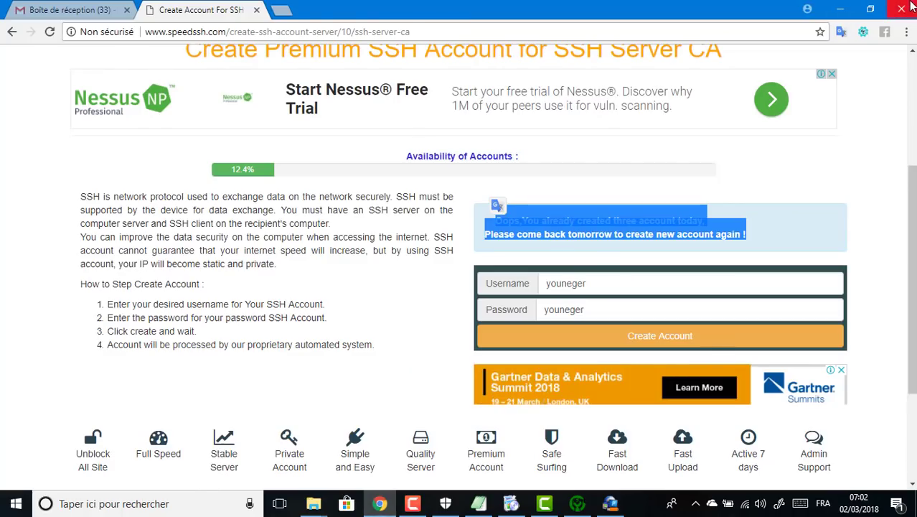
left_click(908, 8)
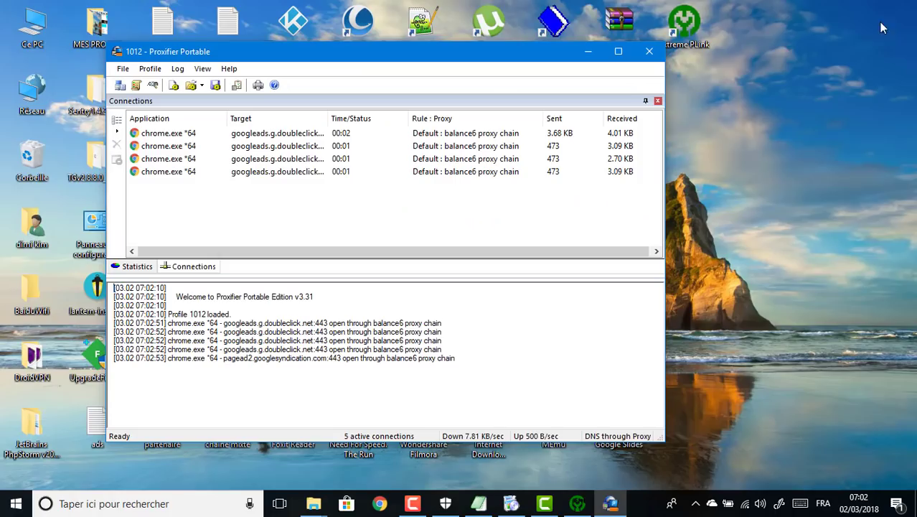
left_click(373, 507)
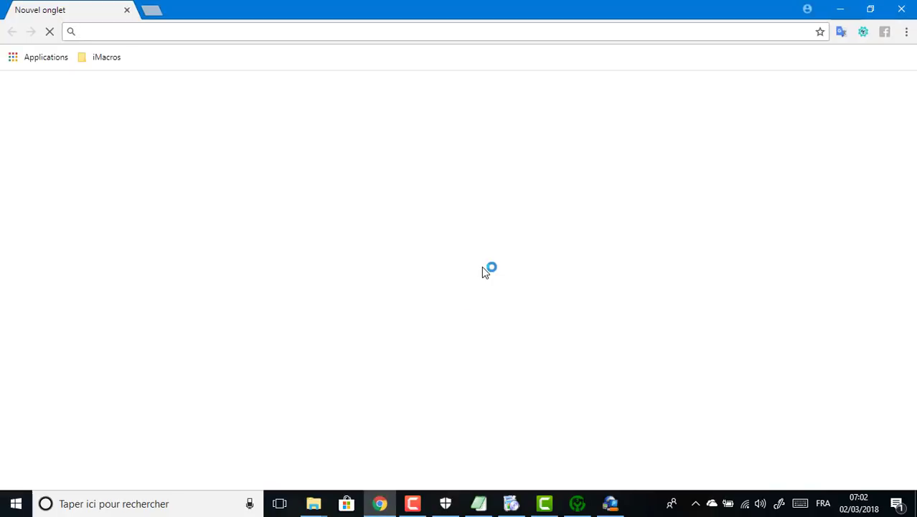
type("youtube.com")
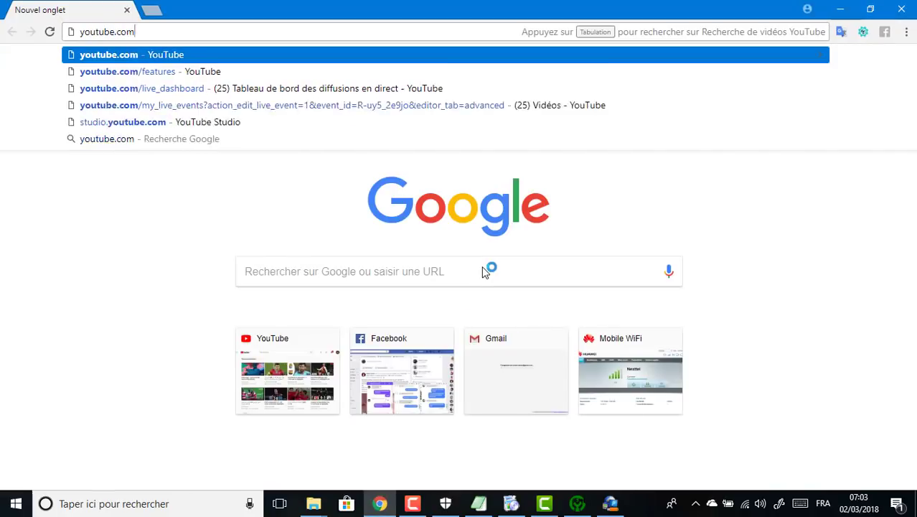
key("Return")
Step: Check Proxifier's Connections list for balance6 routing, then open a new Chrome tab
mouse_move(625, 508)
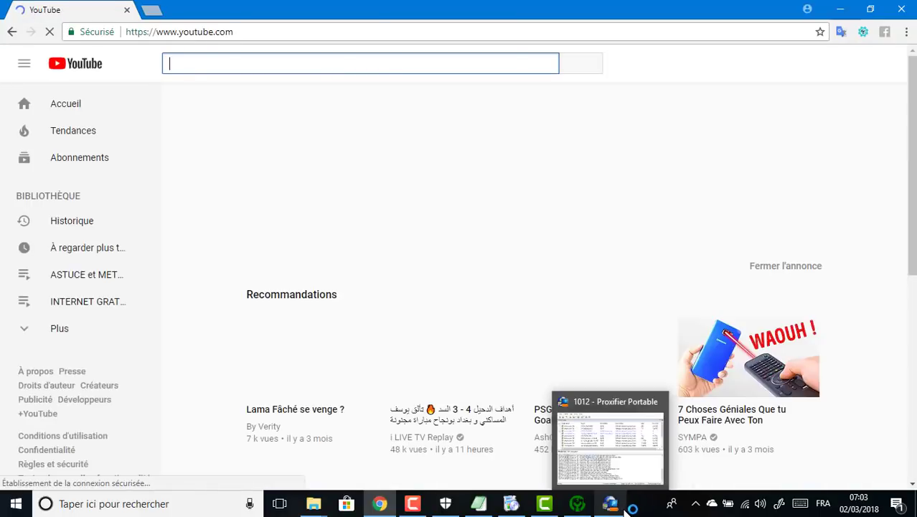
left_click(625, 508)
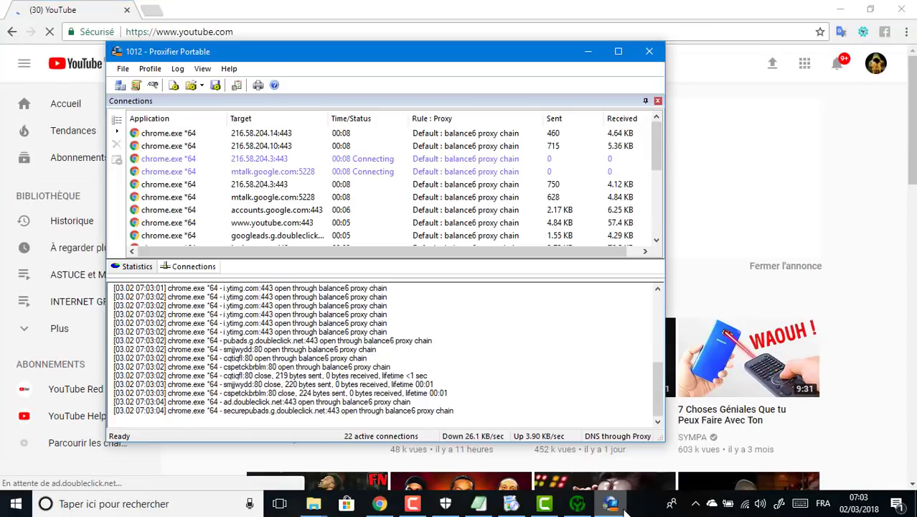
scroll(655, 180, "down", 1)
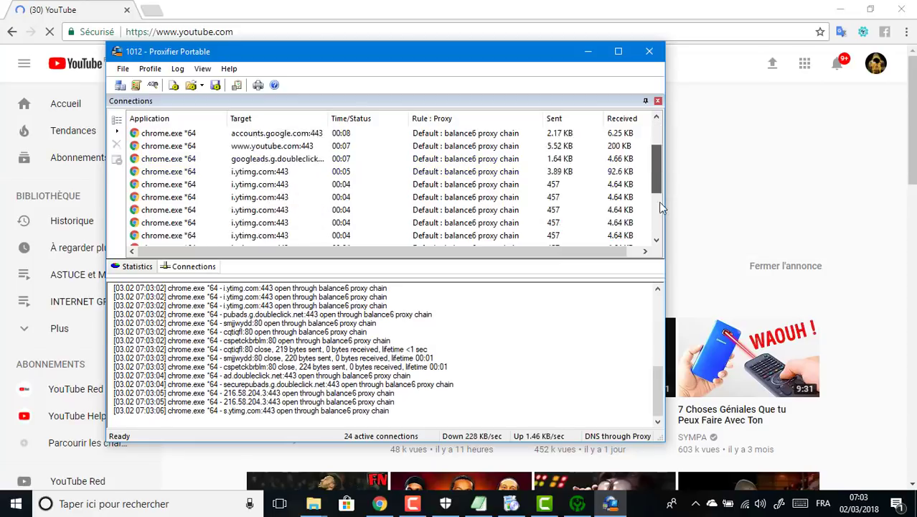
left_click(200, 5)
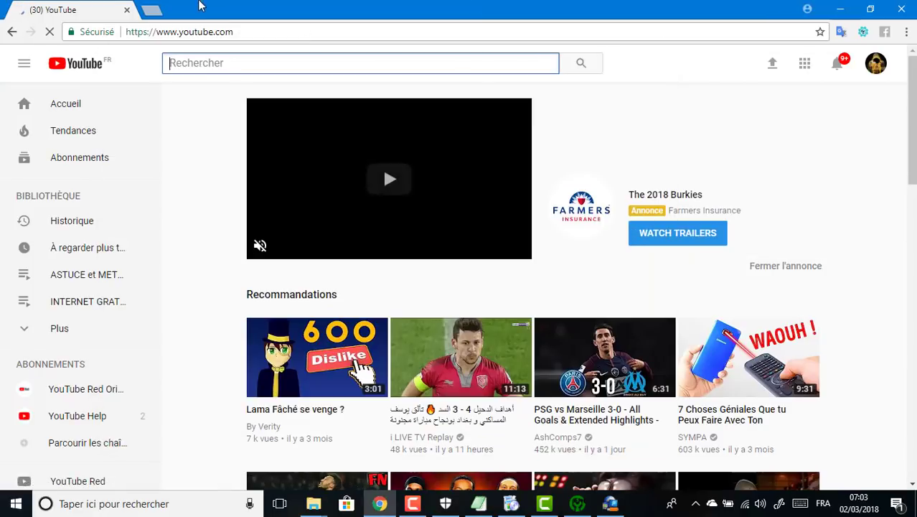
left_click(151, 9)
left_click(127, 10)
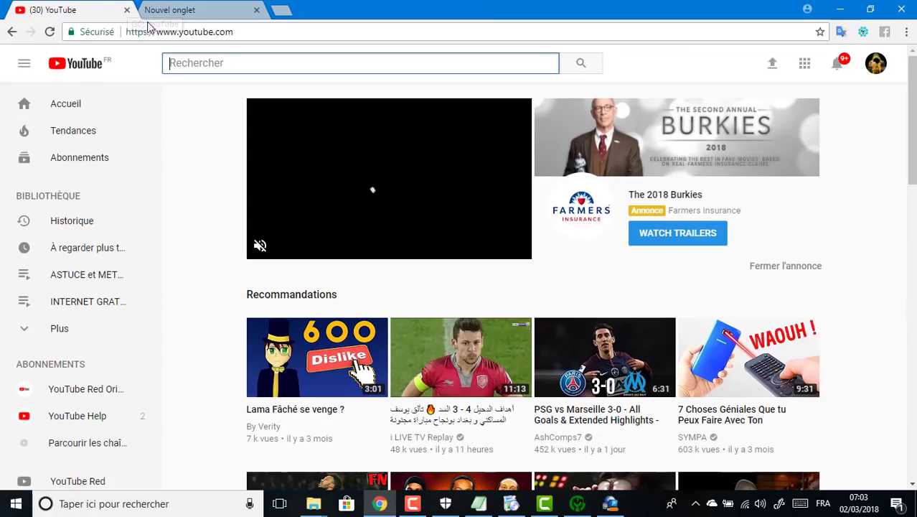
Step: Close the YouTube tab and load google.ci in Chrome
left_click(128, 11)
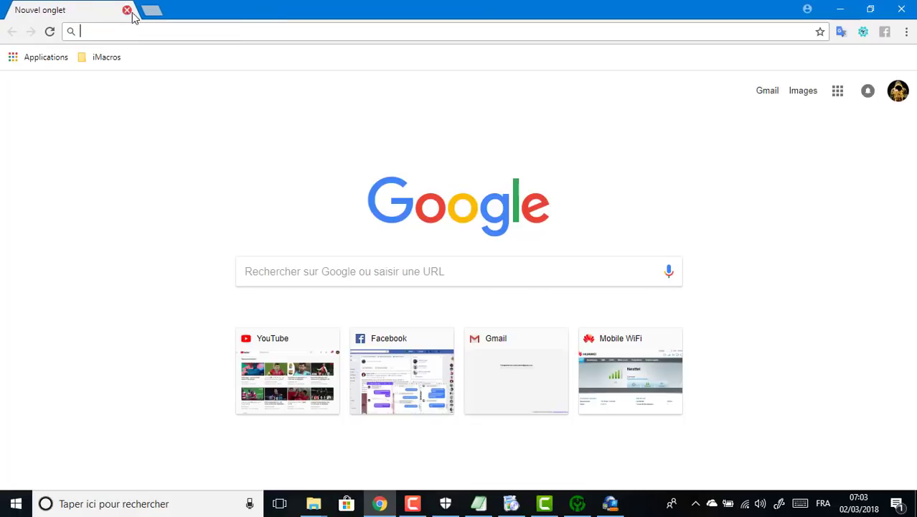
type("google:")
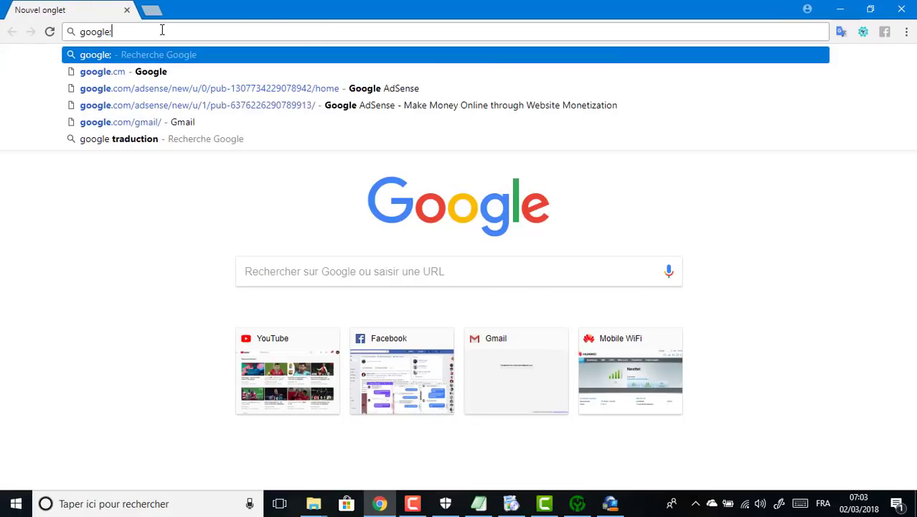
type("ci")
key("BackSpace")
key("BackSpace")
key("BackSpace")
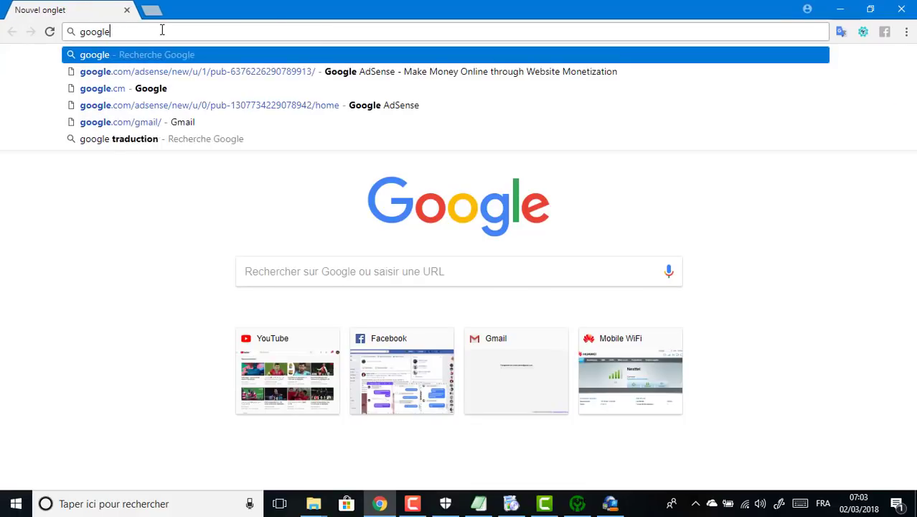
type(".ci")
key("Return")
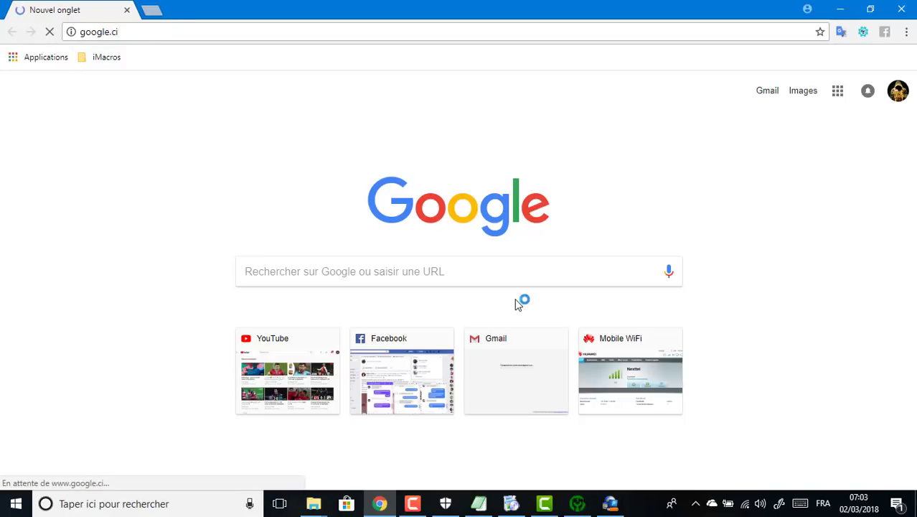
Step: Check that Proxifier's Connections list routes Chrome through the balance6 chain, then hide Proxifier
left_click(610, 503)
left_click_drag(656, 176, 660, 236)
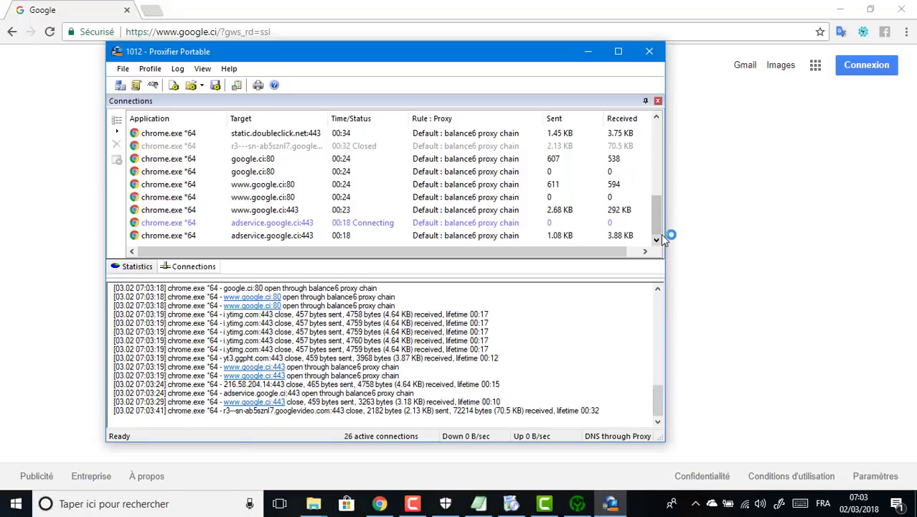
left_click(588, 52)
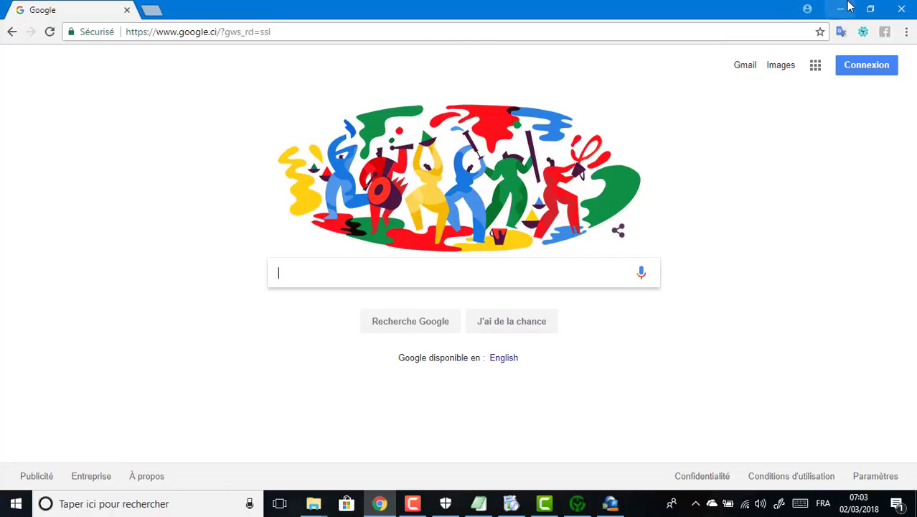
Step: Load youtube.com and search for 'cronik cracker'
left_click(212, 32)
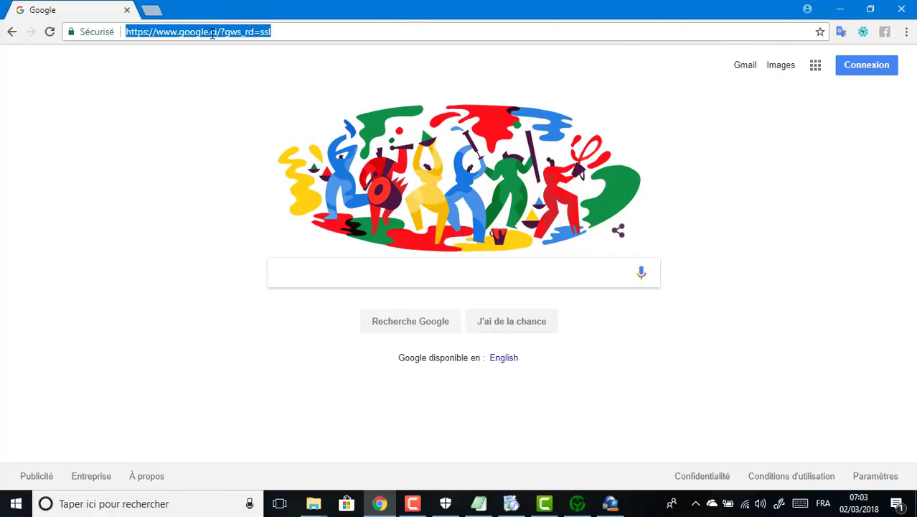
type("youtube.com")
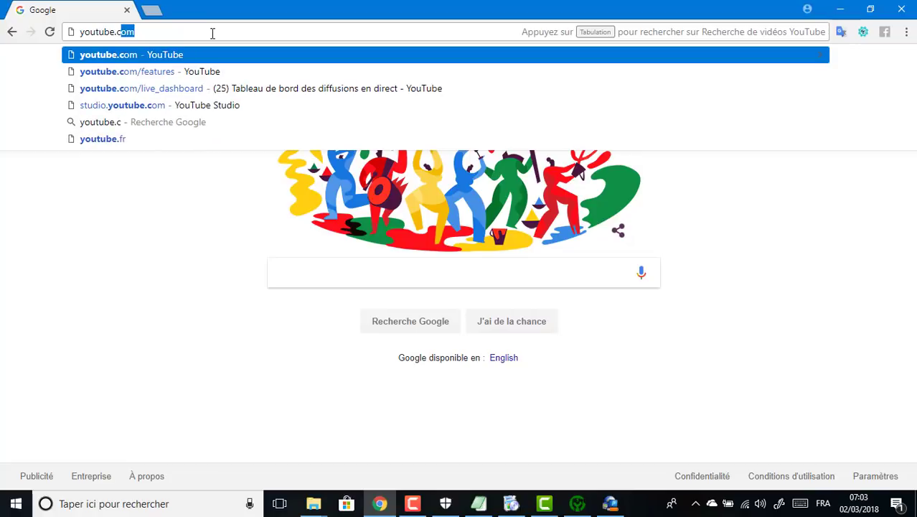
key("Return")
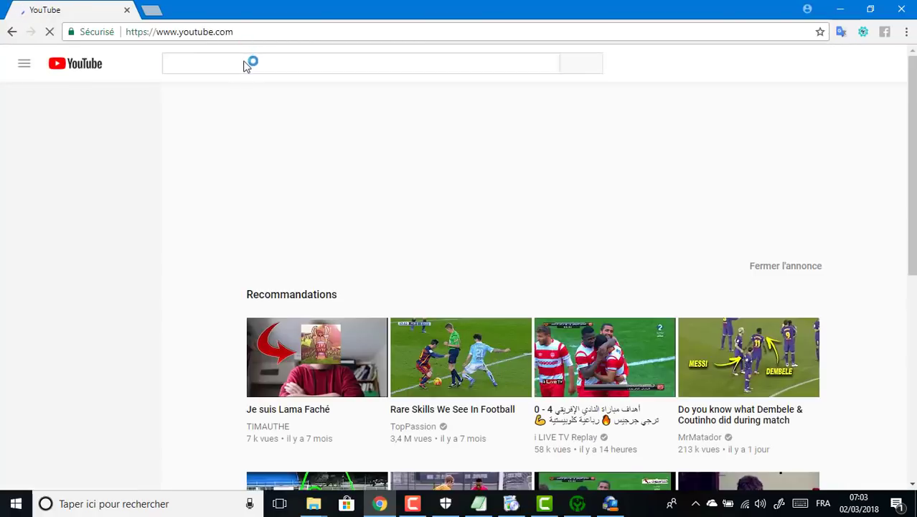
left_click(251, 67)
type("cronik")
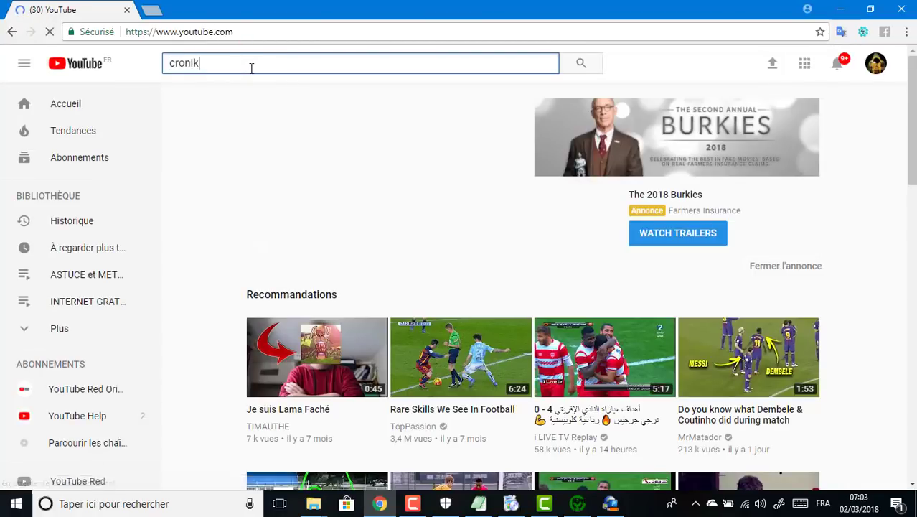
type(" cracker")
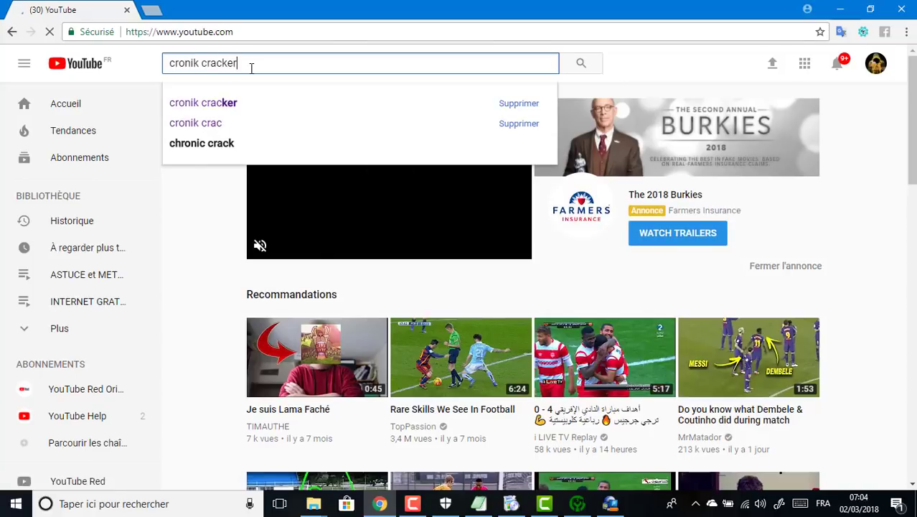
key("Return")
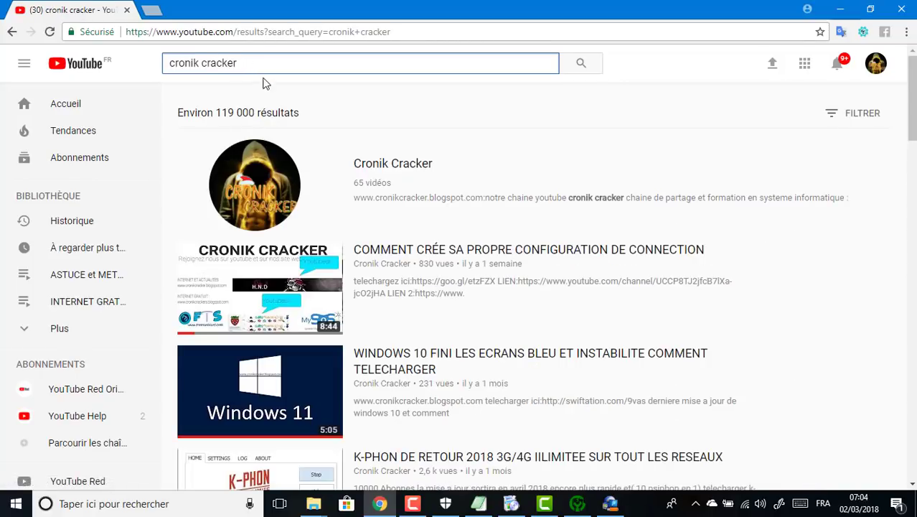
Step: Open the Cronik Cracker channel from the search results
scroll(389, 197, "down", 2)
scroll(680, 107, "up", 2)
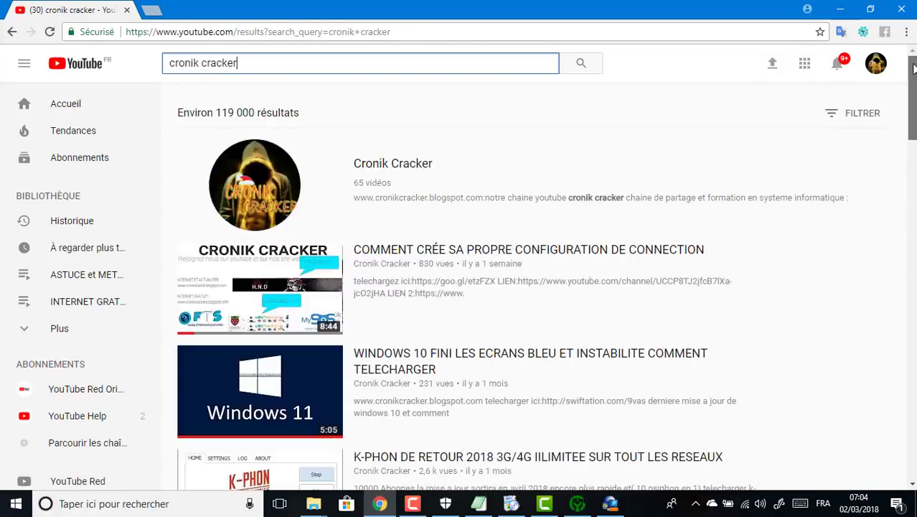
left_click(415, 161)
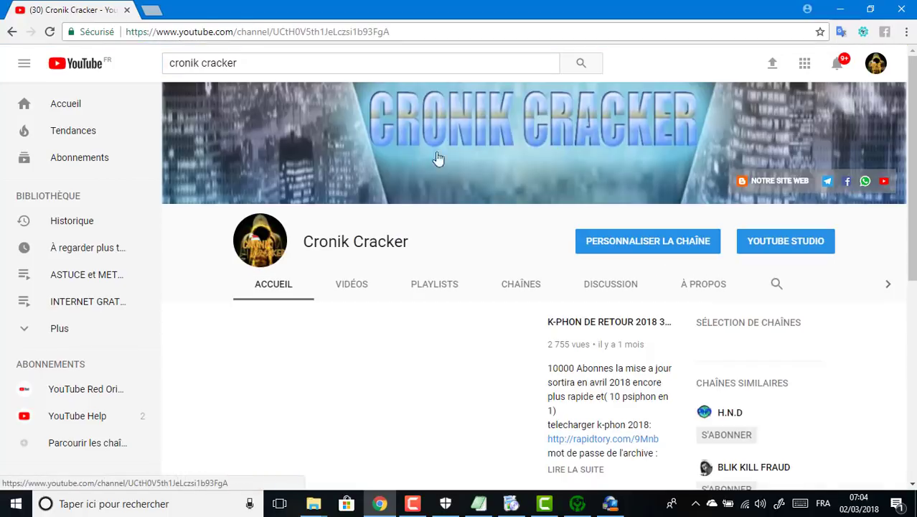
Step: Pause the featured video and page through Vidéos populaires three times
scroll(411, 224, "down", 4)
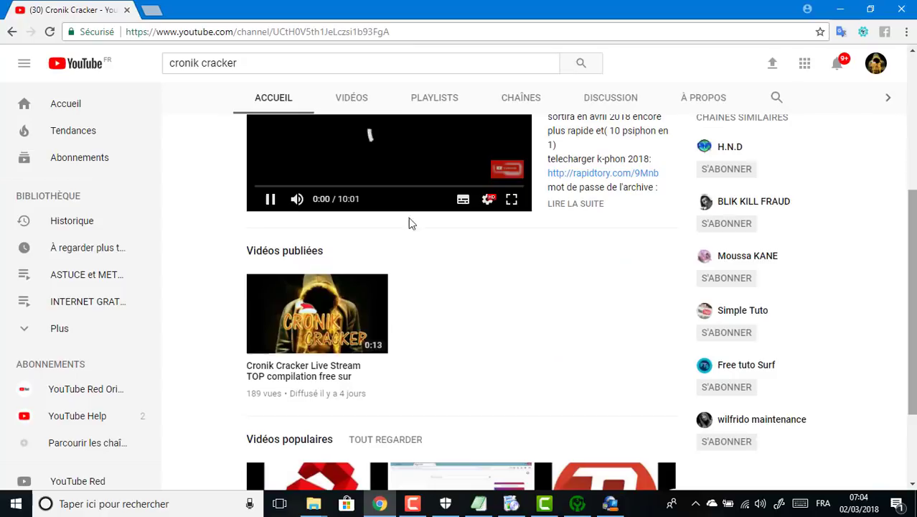
left_click(270, 199)
scroll(271, 198, "down", 2)
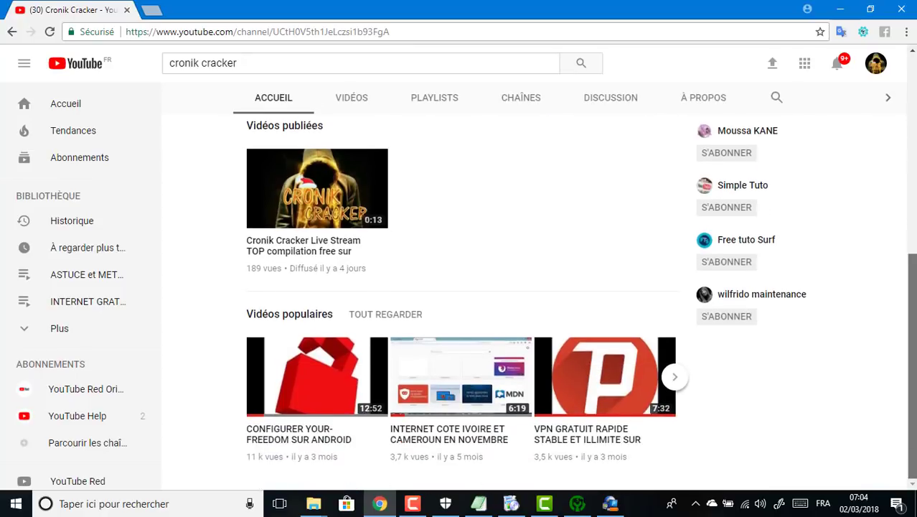
left_click(677, 378)
left_click(678, 380)
left_click(678, 381)
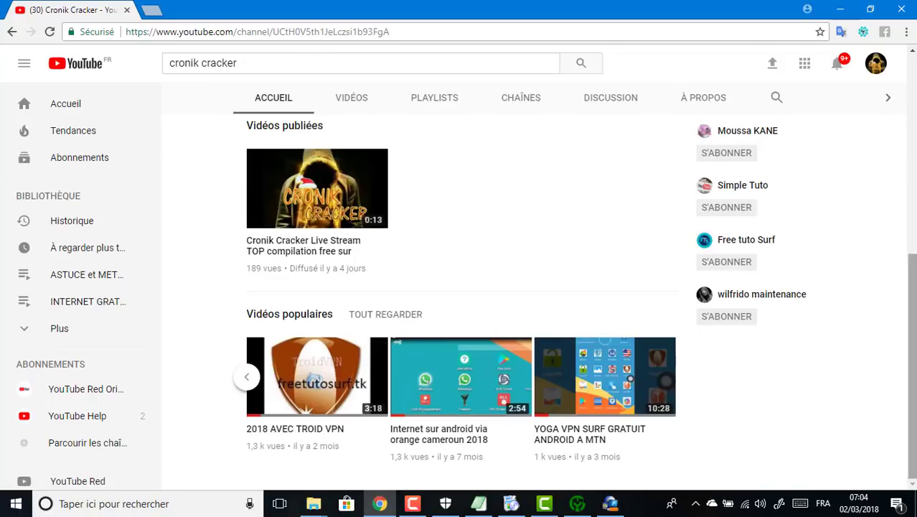
Step: Scroll back to the top and minimize Chrome to reveal Extreme PLink
left_click_drag(911, 326, 915, 168)
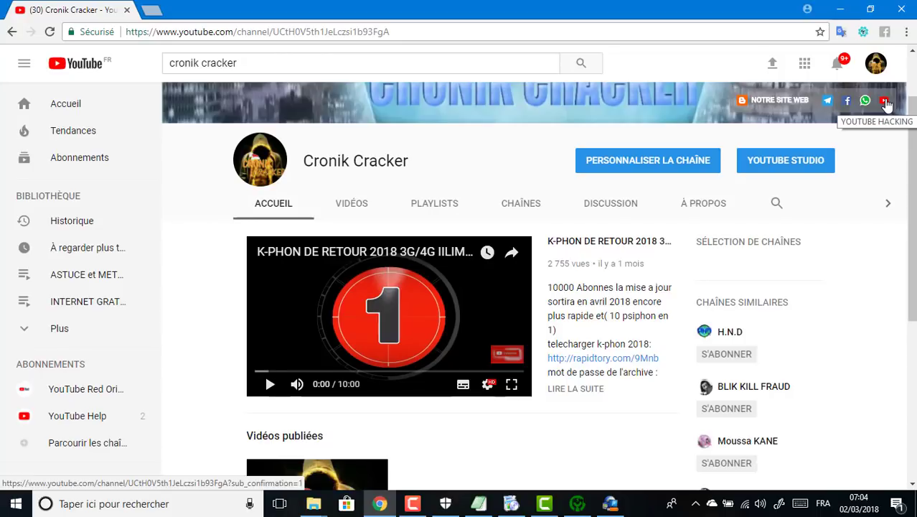
scroll(887, 107, "up", 2)
left_click(851, 7)
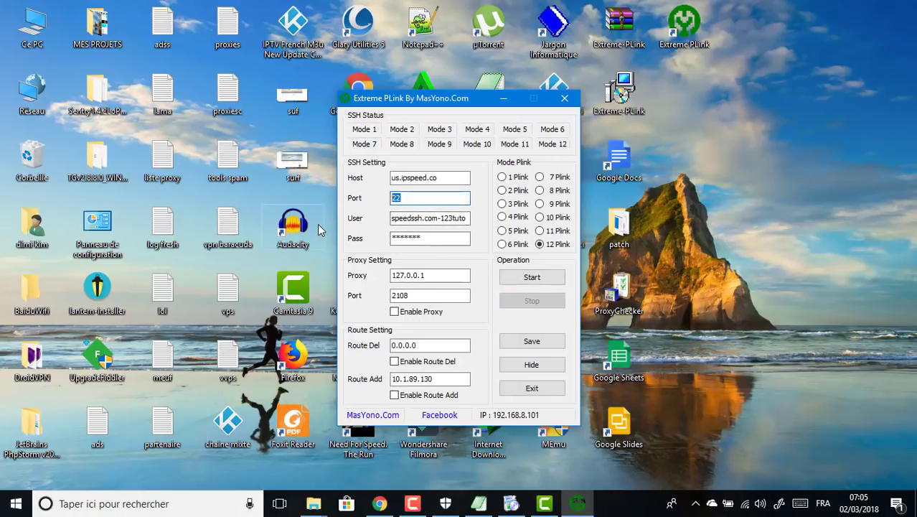
Step: Start the SSH account on port 443, then stop it
type("443")
left_click(527, 278)
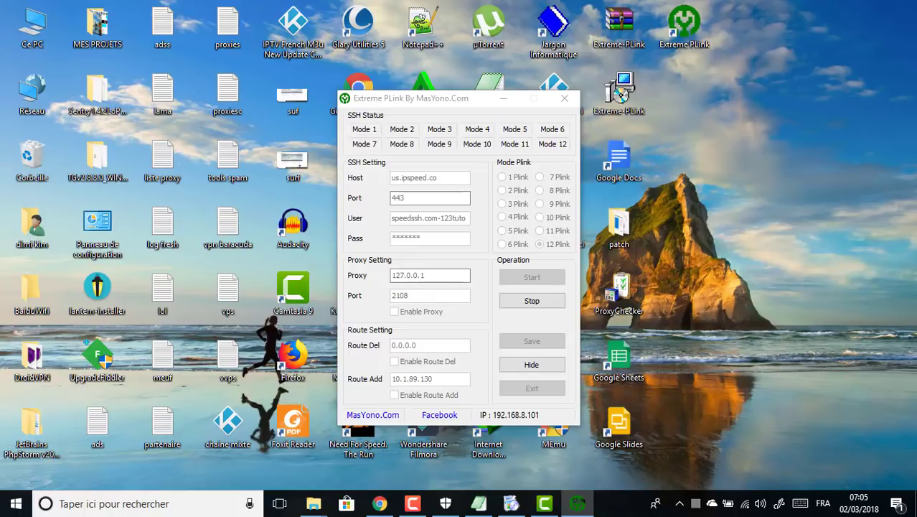
left_click(532, 301)
Step: Change the port to 80 and start the connection again
key("shift+Tab")
key("shift+Tab")
type("80")
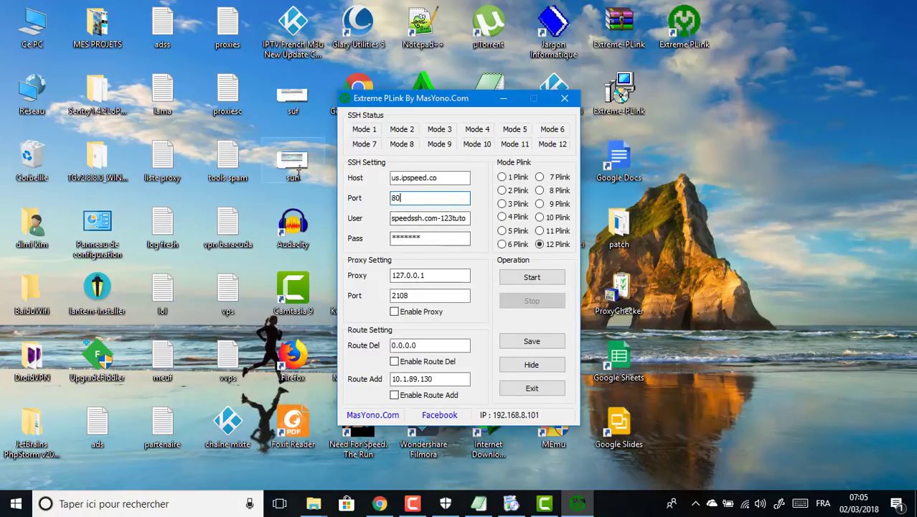
left_click(533, 277)
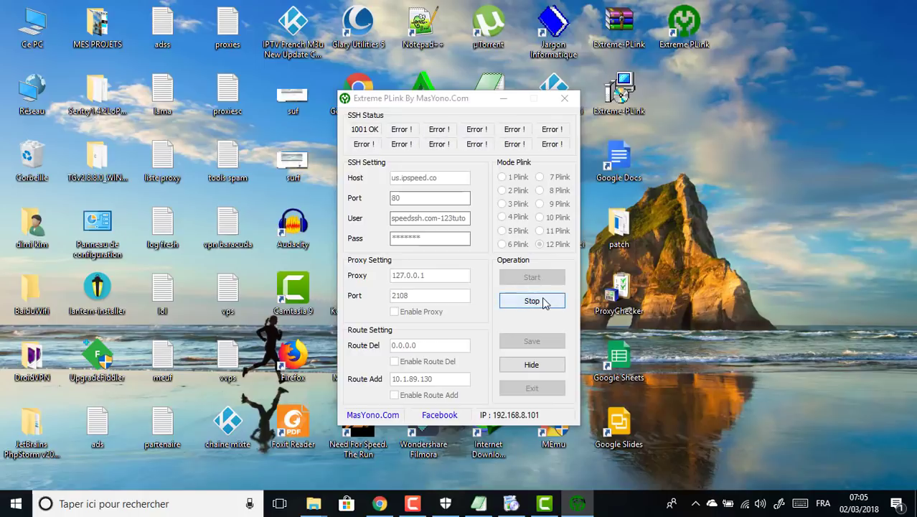
Step: Stop the tunnel, set Port to 22 and restart the SSH connection
left_click(541, 301)
type("22")
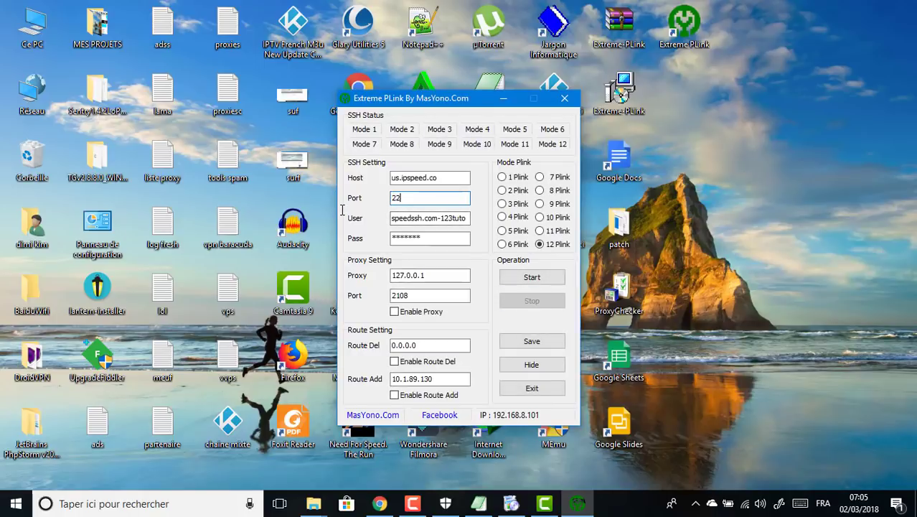
left_click(542, 285)
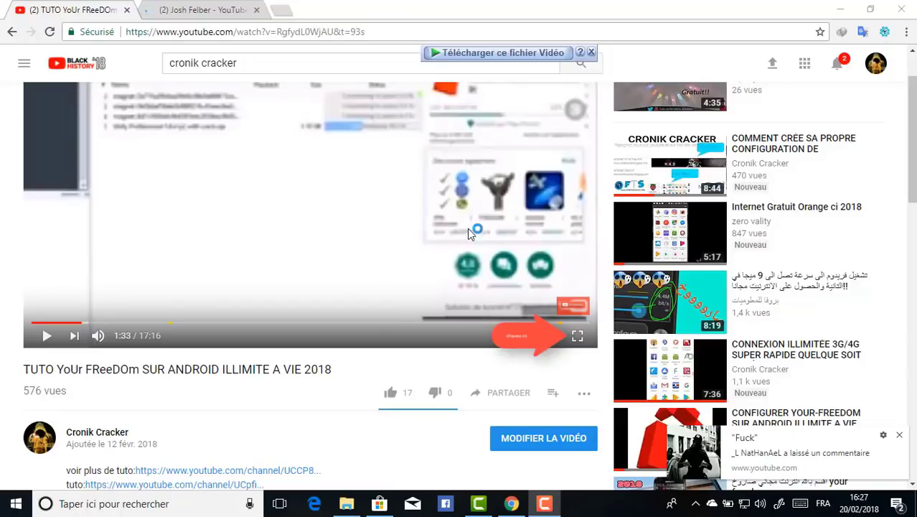
Step: Like the YoUr FReeDOm Android tutorial video
mouse_move(575, 306)
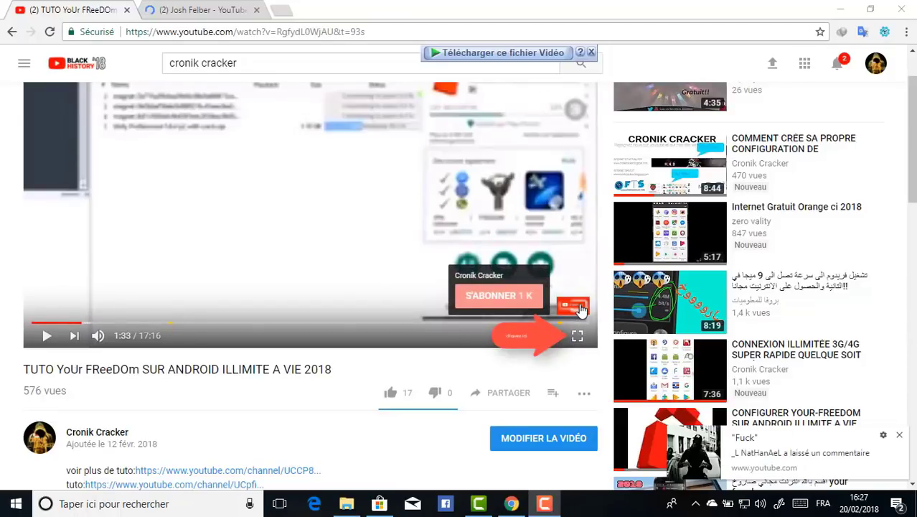
left_click(507, 295)
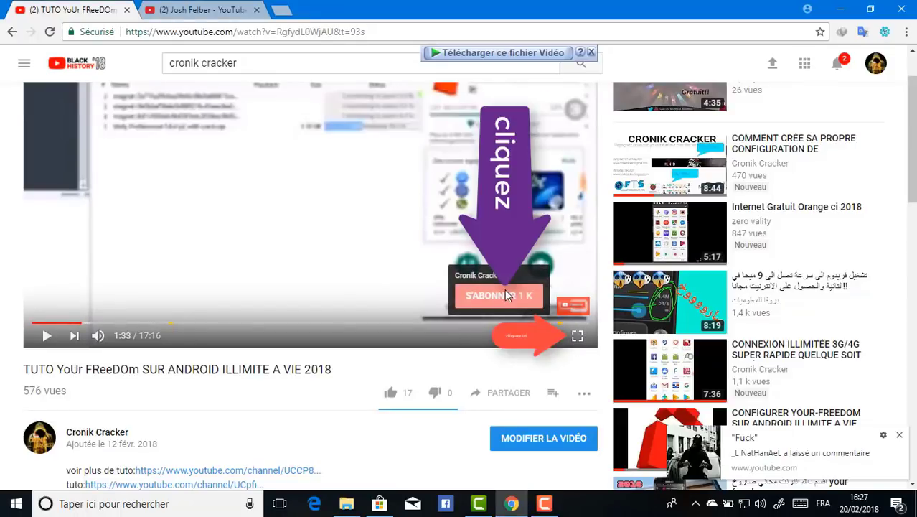
left_click(392, 393)
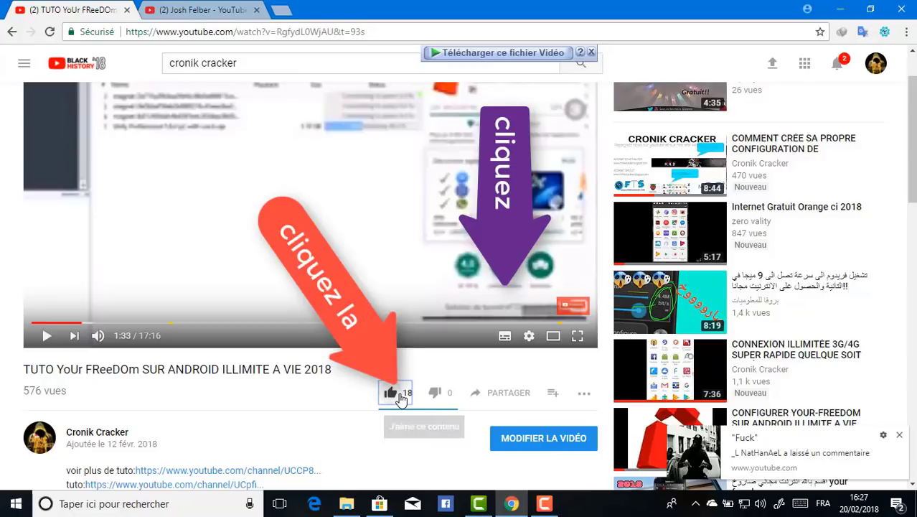
scroll(401, 399, "down", 1)
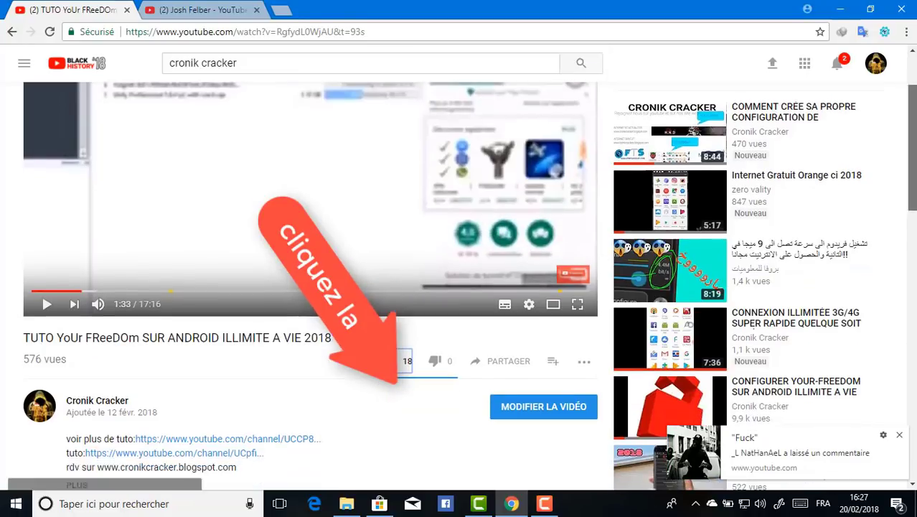
scroll(529, 414, "down", 1)
scroll(529, 414, "up", 2)
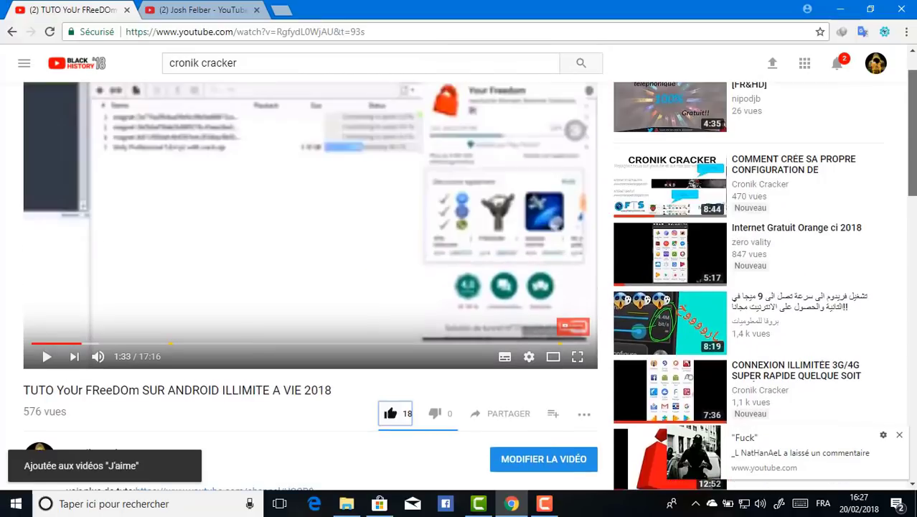
Step: View and close the PARTAGER share link, then bring up the save-to-playlist list
left_click(514, 415)
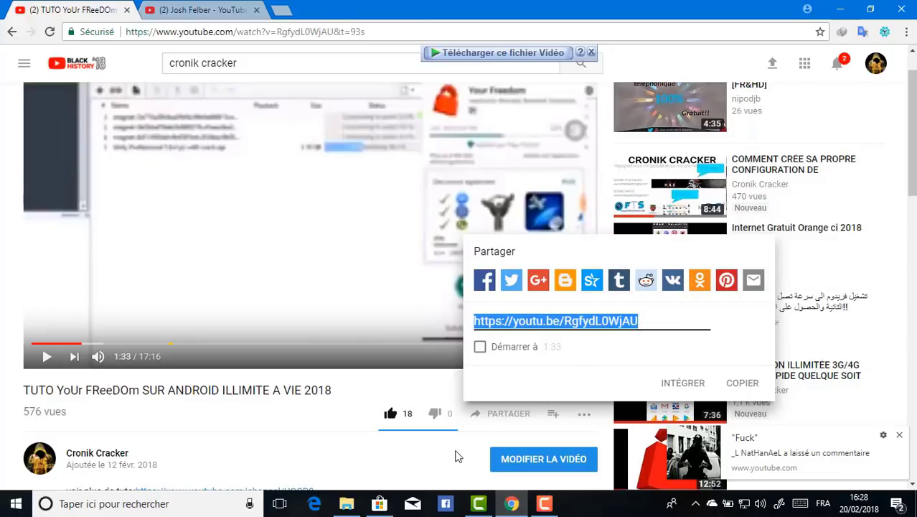
left_click(458, 457)
left_click(583, 421)
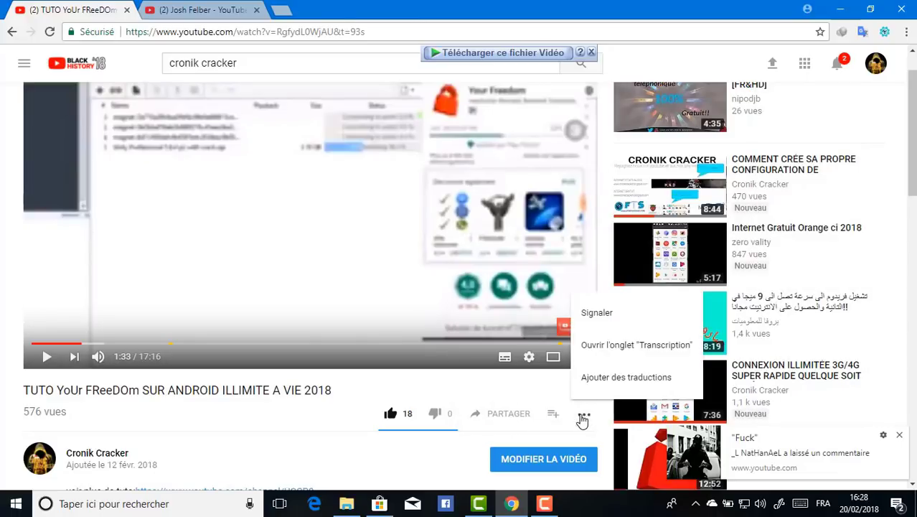
left_click(556, 419)
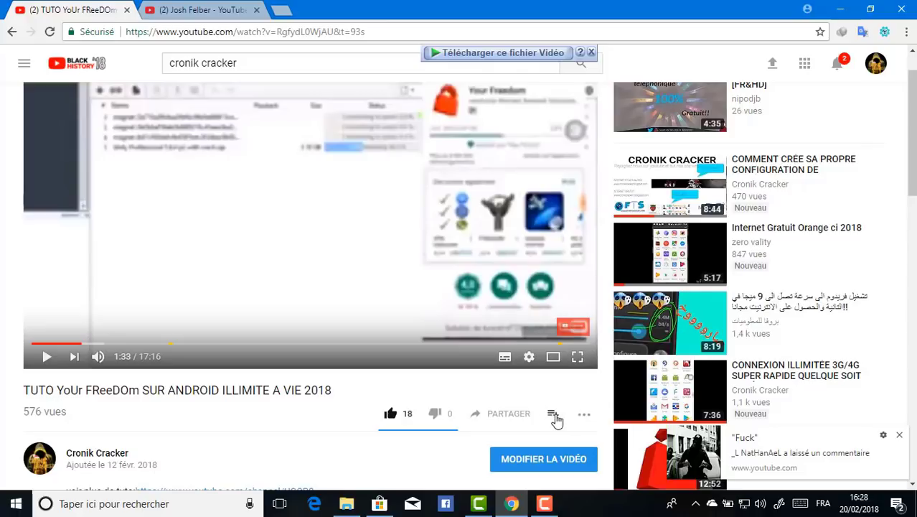